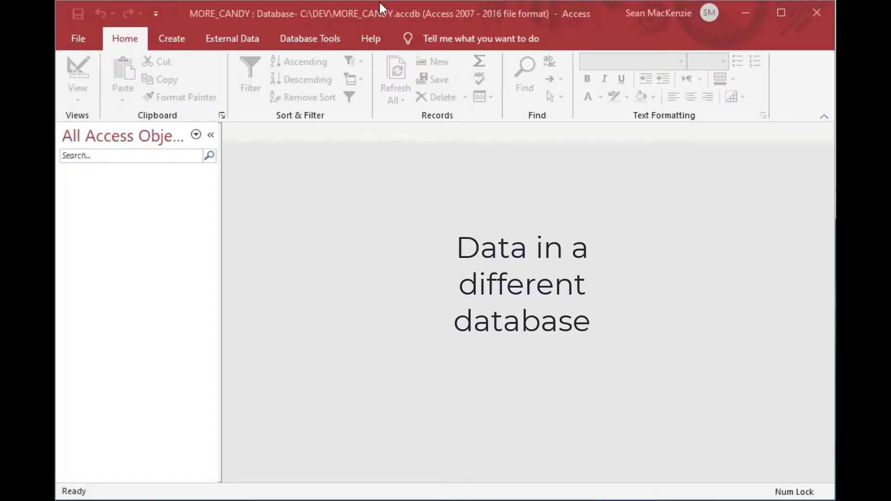
Show the Create tab's object options in the empty MORE_CANDY database
{"action": "left_click", "coordinate": [172, 40]}
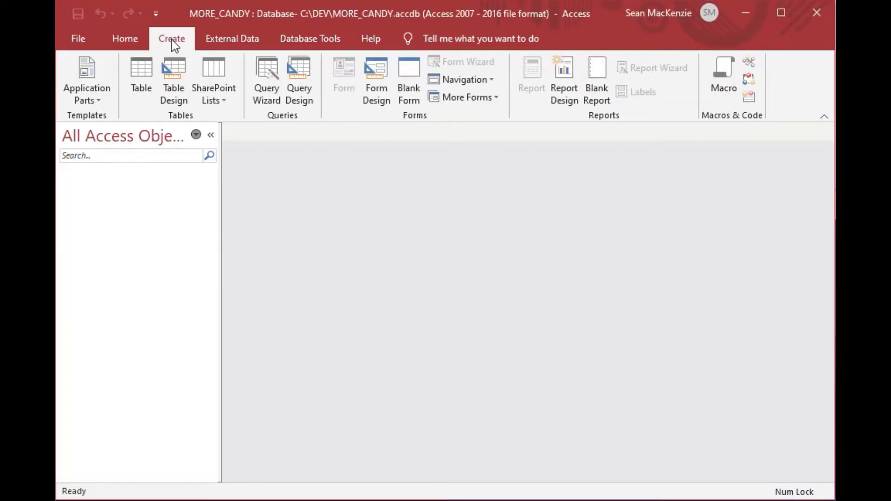
Start a table design with ID as AutoNumber and CandyType text of size 50
{"action": "left_click", "coordinate": [175, 88]}
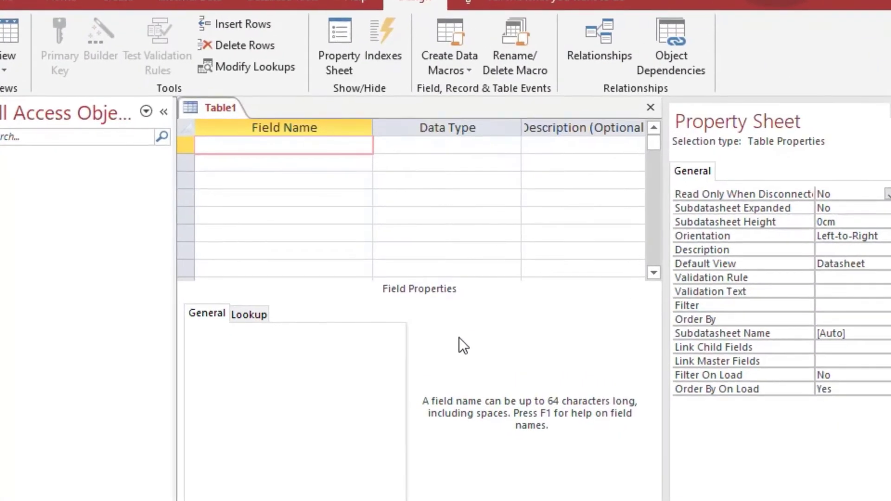
{"action": "type", "text": "ID"}
{"action": "key", "text": "Tab"}
{"action": "type", "text": "a"}
{"action": "key", "text": "Tab"}
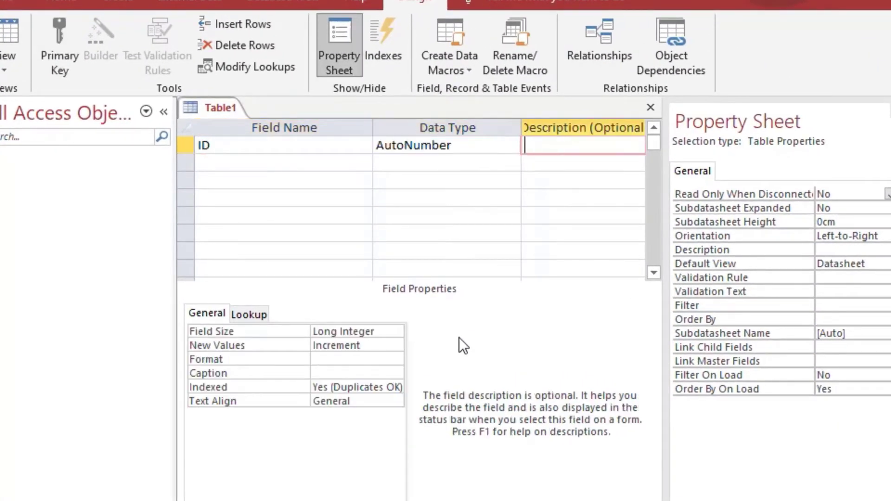
{"action": "key", "text": "Tab"}
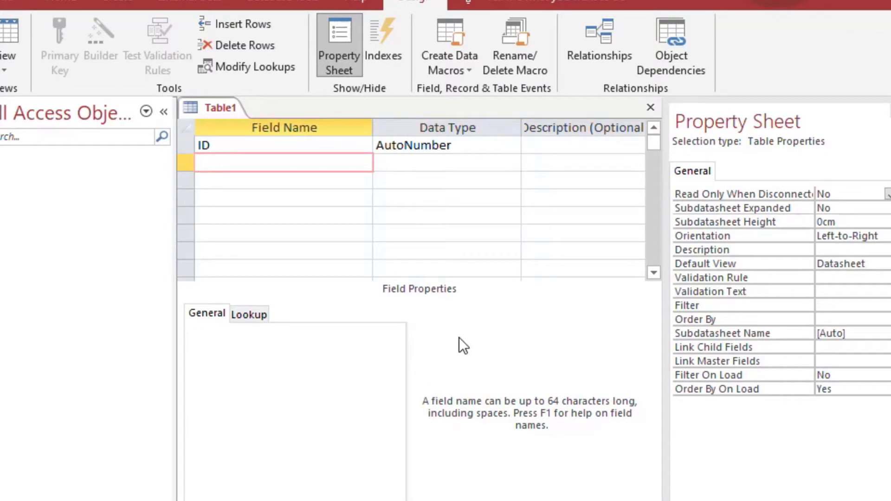
{"action": "type", "text": "CandyType"}
{"action": "key", "text": "Tab"}
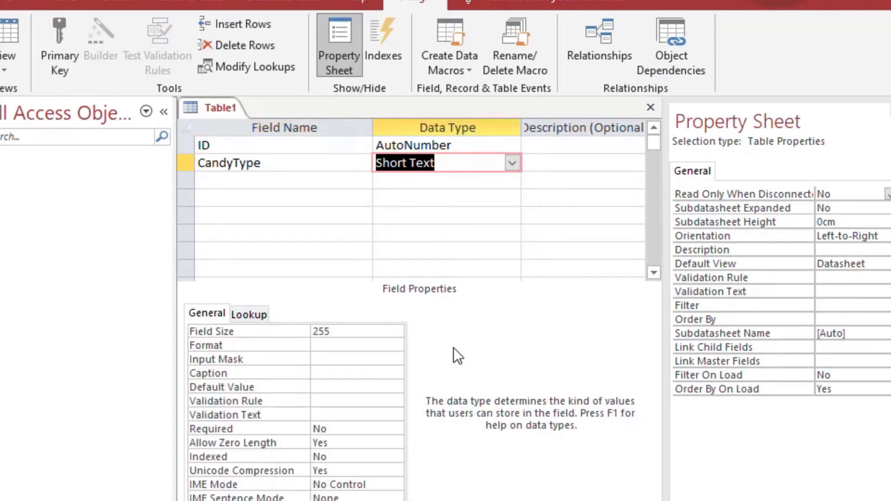
{"action": "left_click", "coordinate": [351, 331]}
{"action": "type", "text": "50"}
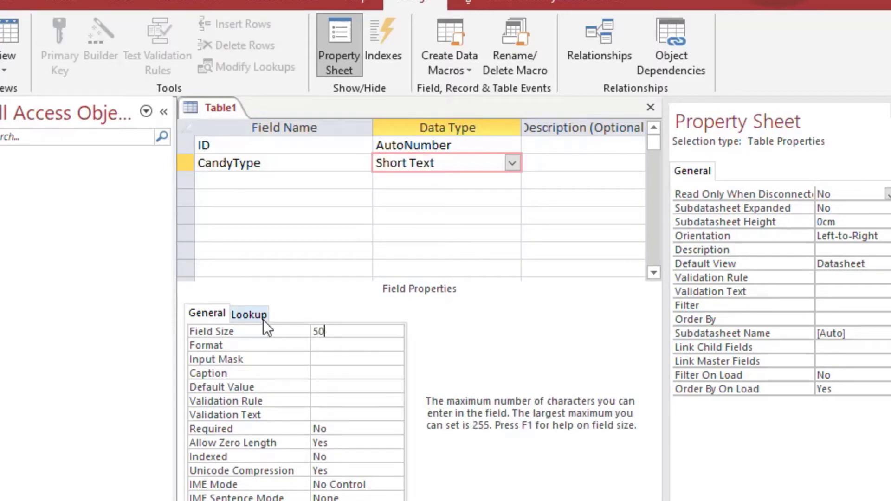
{"action": "key", "text": "Return"}
Add a CandyName text field with field size 100
{"action": "left_click", "coordinate": [286, 181]}
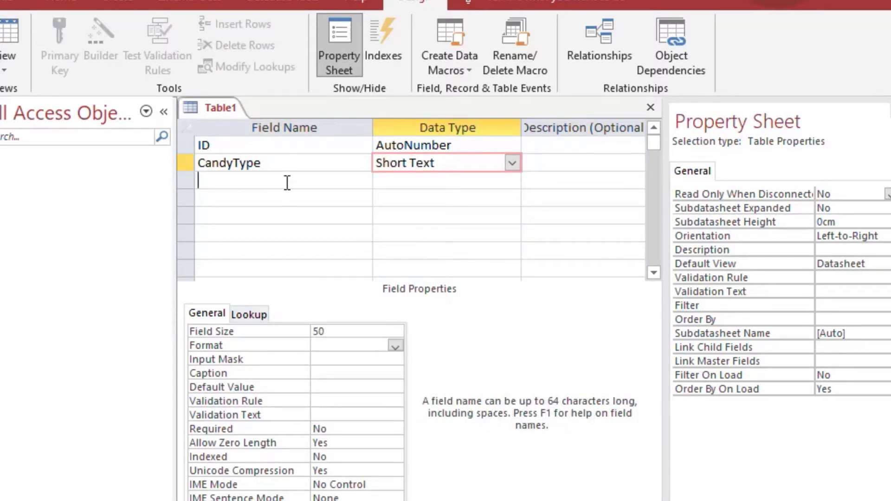
{"action": "type", "text": "CandyName"}
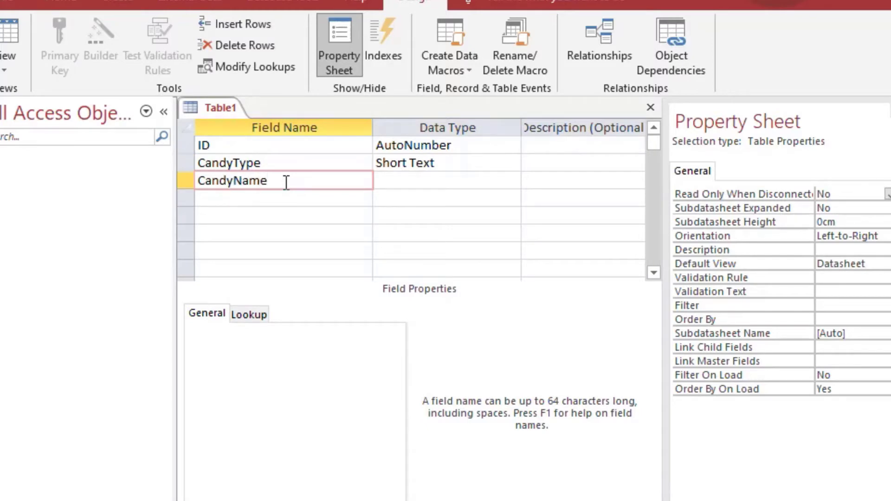
{"action": "key", "text": "Tab"}
{"action": "left_click", "coordinate": [335, 332]}
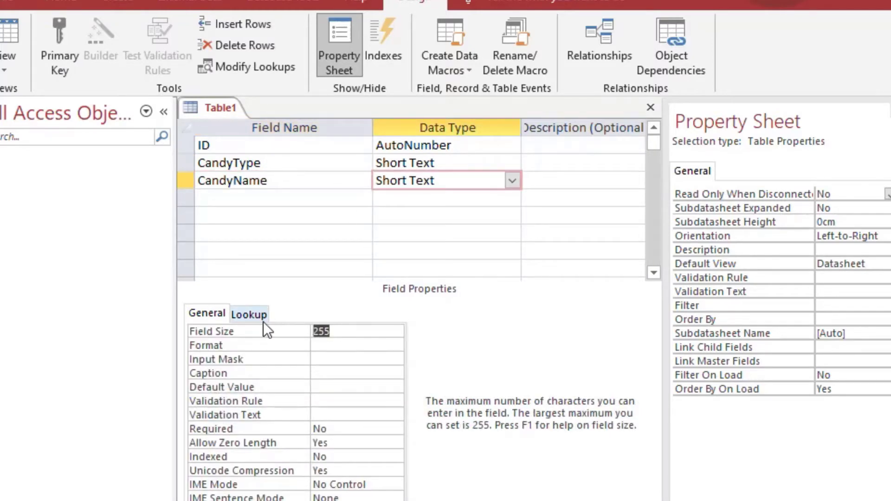
{"action": "type", "text": "100"}
{"action": "key", "text": "Tab"}
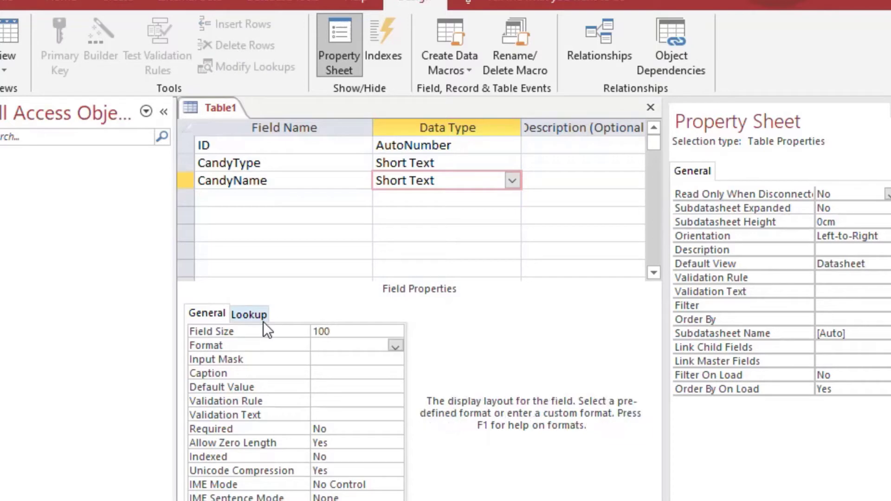
{"action": "key", "text": "Tab"}
Add a Currency CandyPrice field and save the table as MORE_CANDY
{"action": "left_click", "coordinate": [550, 180]}
{"action": "key", "text": "Tab"}
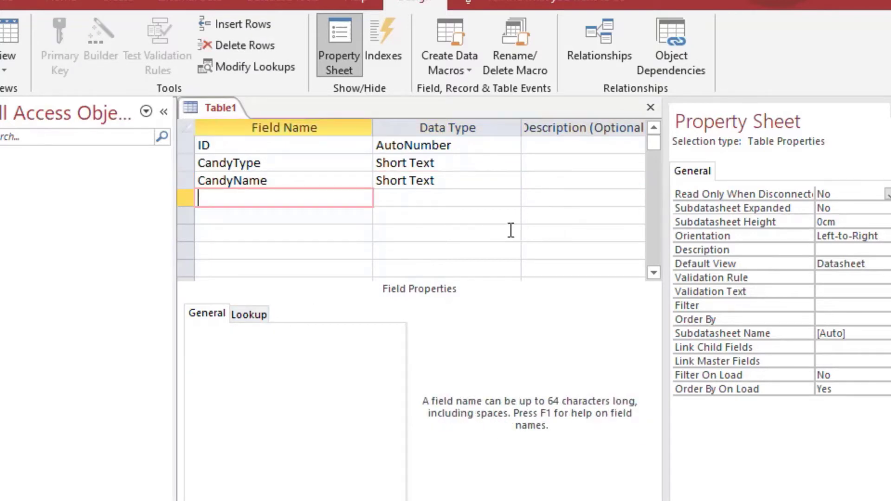
{"action": "type", "text": "CandyPrice"}
{"action": "key", "text": "Tab"}
{"action": "type", "text": "cu"}
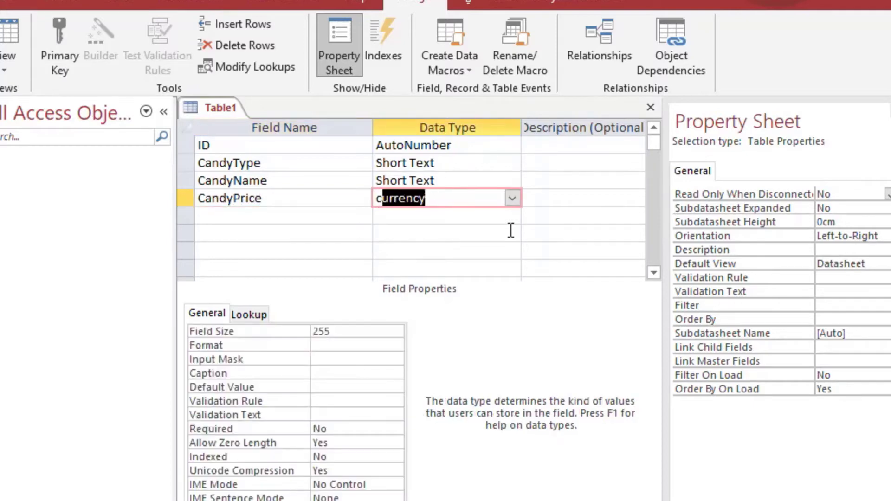
{"action": "key", "text": "Tab"}
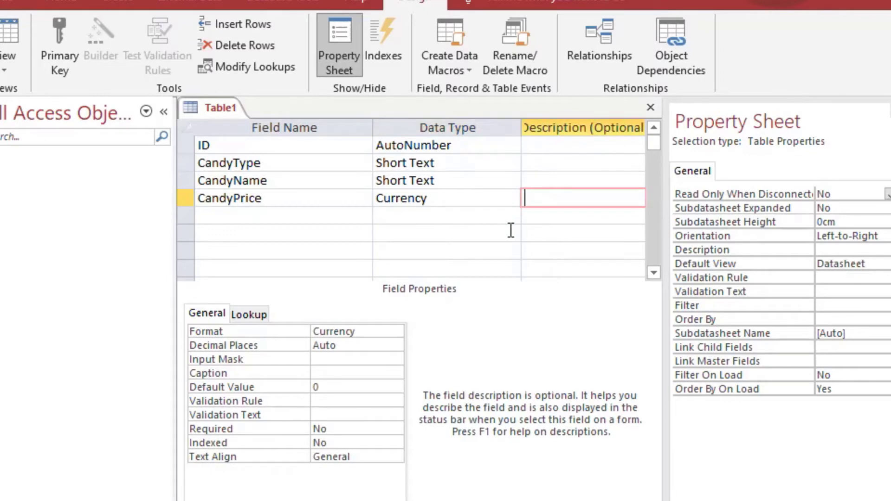
{"action": "key", "text": "ctrl+s"}
{"action": "type", "text": "M"}
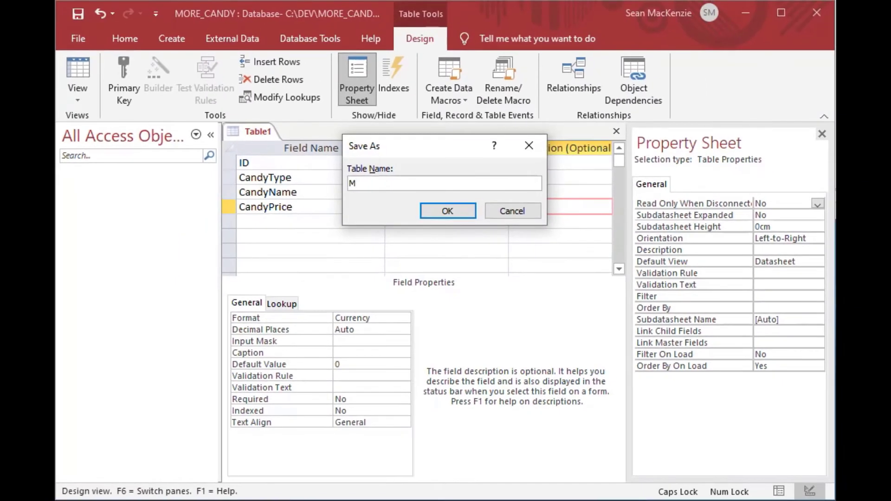
{"action": "type", "text": "ORE_CANDY"}
Make ID the primary key, save MORE_CANDY, and open it in Datasheet view
{"action": "key", "text": "Return"}
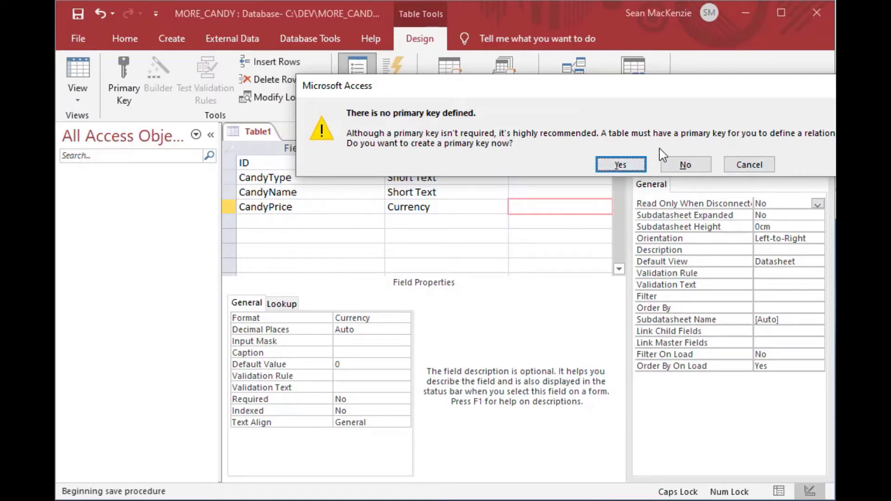
{"action": "left_click", "coordinate": [749, 165]}
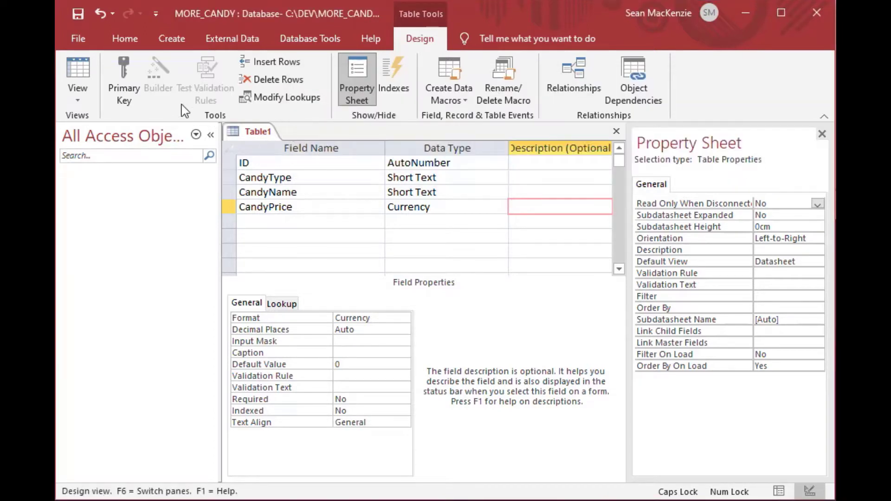
{"action": "left_click", "coordinate": [347, 164]}
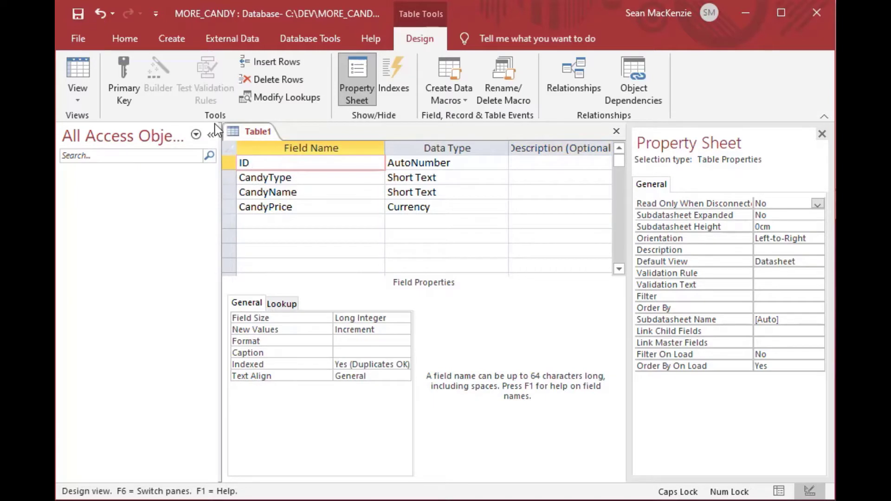
{"action": "left_click", "coordinate": [117, 78]}
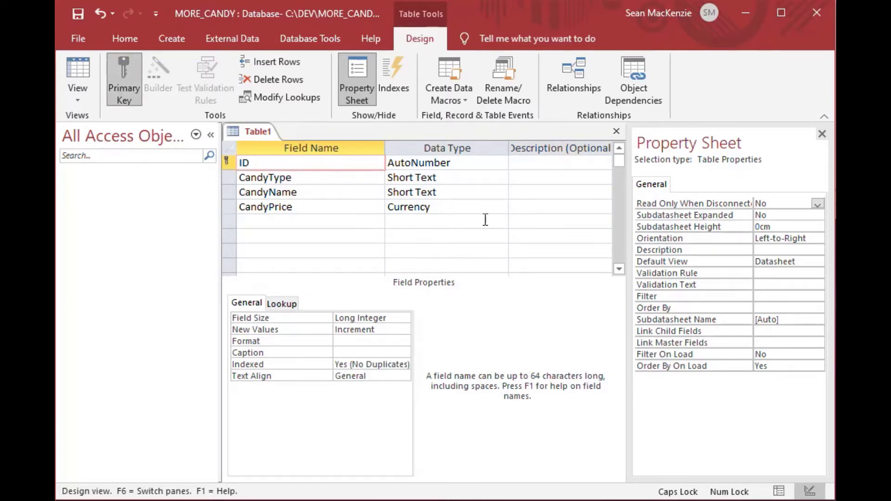
{"action": "key", "text": "ctrl+s"}
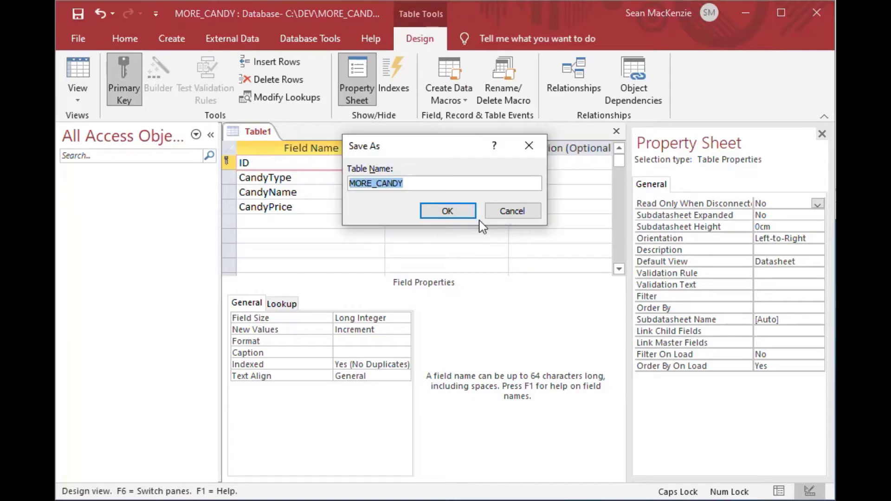
{"action": "left_click", "coordinate": [448, 211]}
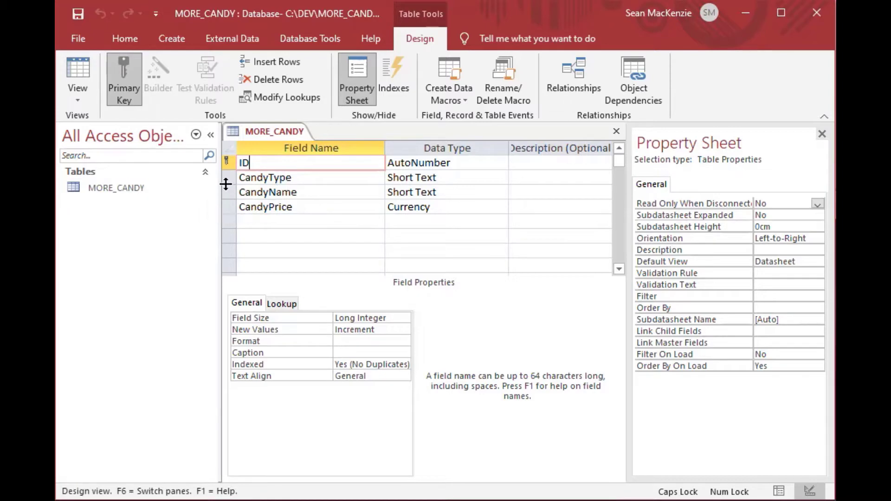
{"action": "double_click", "coordinate": [76, 185]}
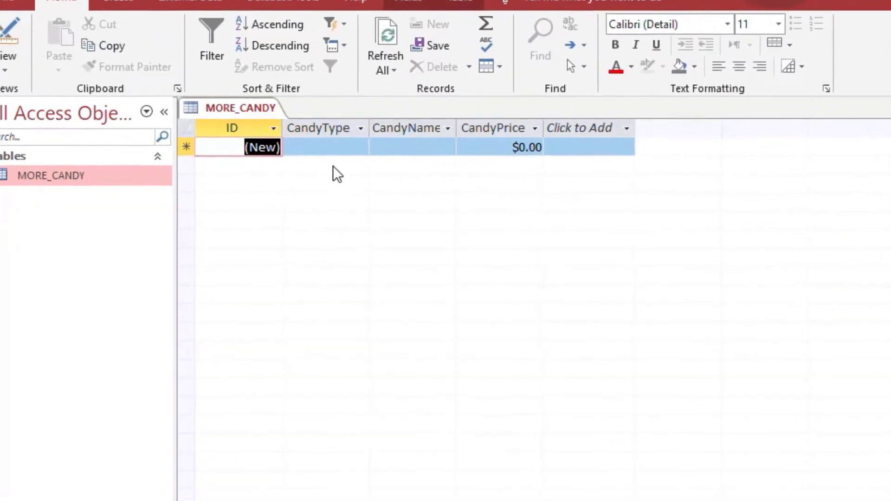
Enter the first record: Gumballs, Red and Spicy, 3.22
{"action": "left_click", "coordinate": [327, 146]}
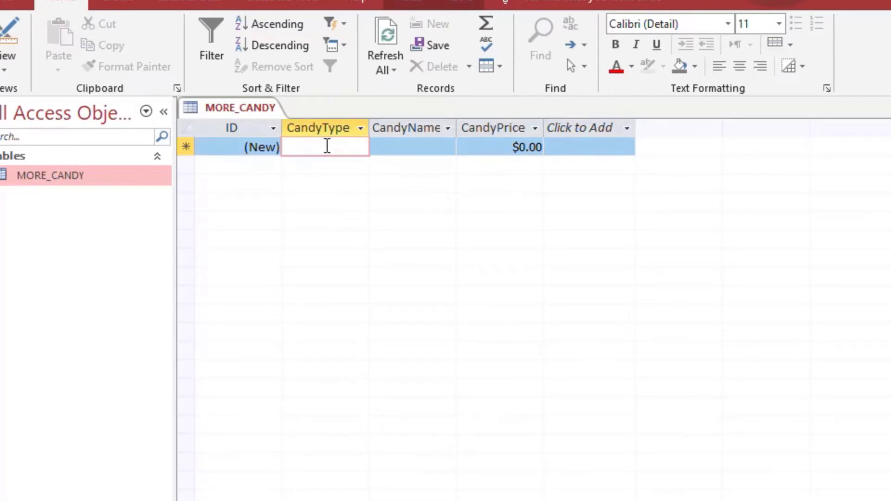
{"action": "type", "text": "gla"}
{"action": "key", "text": "BackSpace"}
{"action": "key", "text": "BackSpace"}
{"action": "key", "text": "BackSpace"}
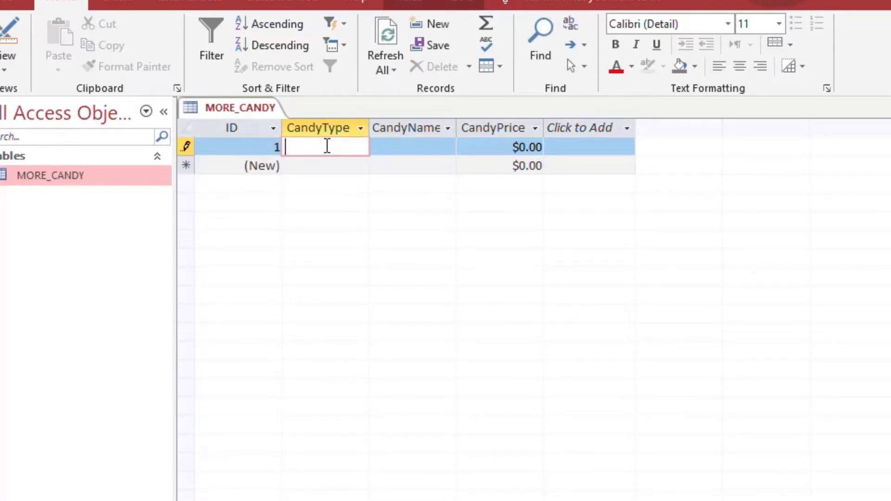
{"action": "type", "text": "Gumballs"}
{"action": "key", "text": "Tab"}
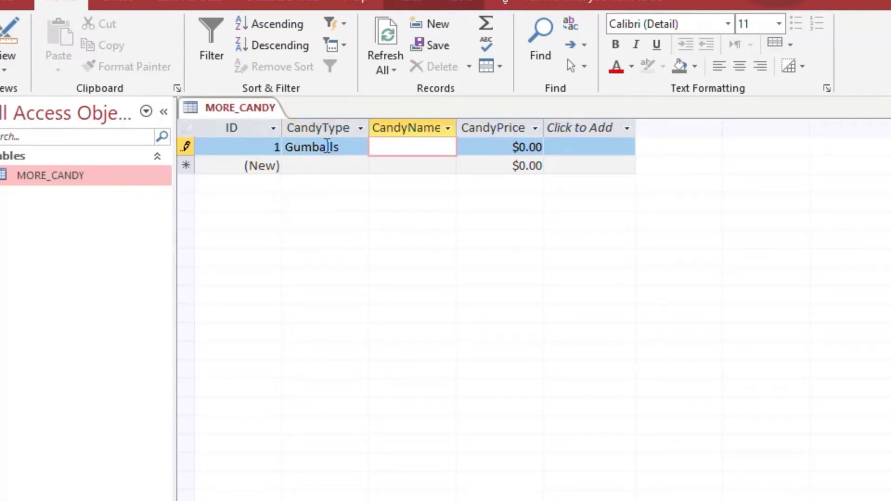
{"action": "type", "text": "Red and Spicy"}
{"action": "key", "text": "Tab"}
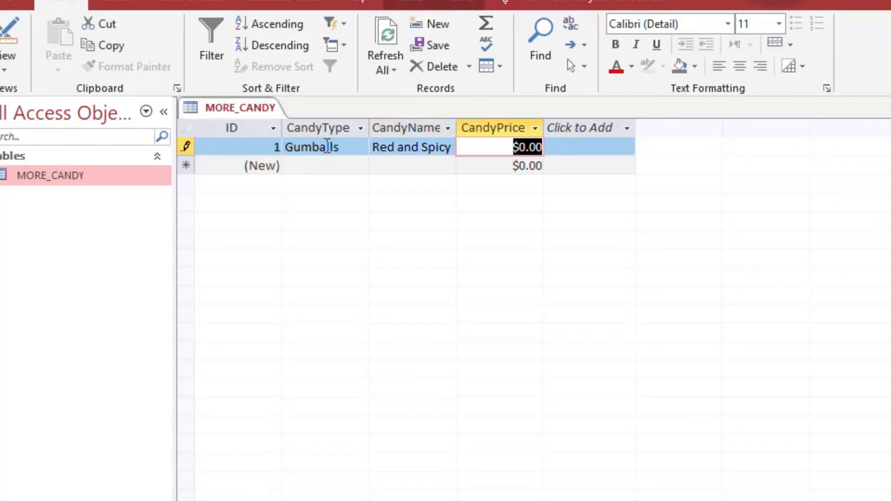
{"action": "type", "text": "3"}
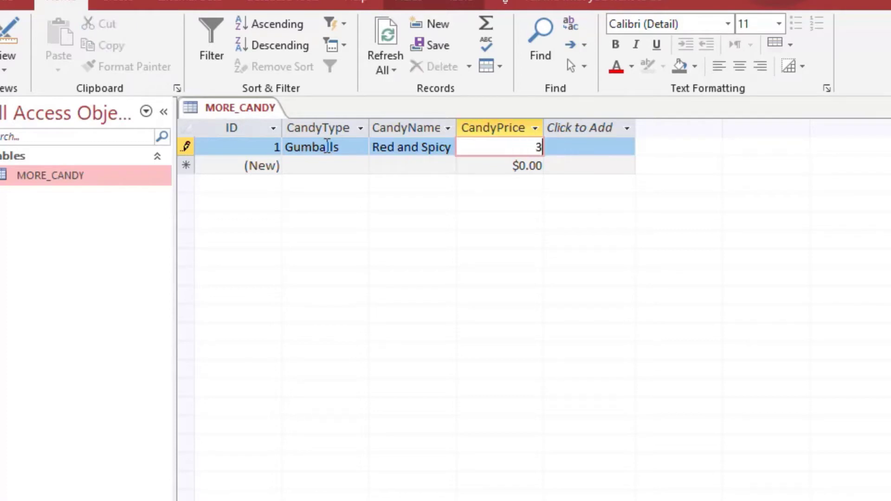
{"action": "type", "text": ".22"}
{"action": "key", "text": "Tab"}
{"action": "key", "text": "Tab"}
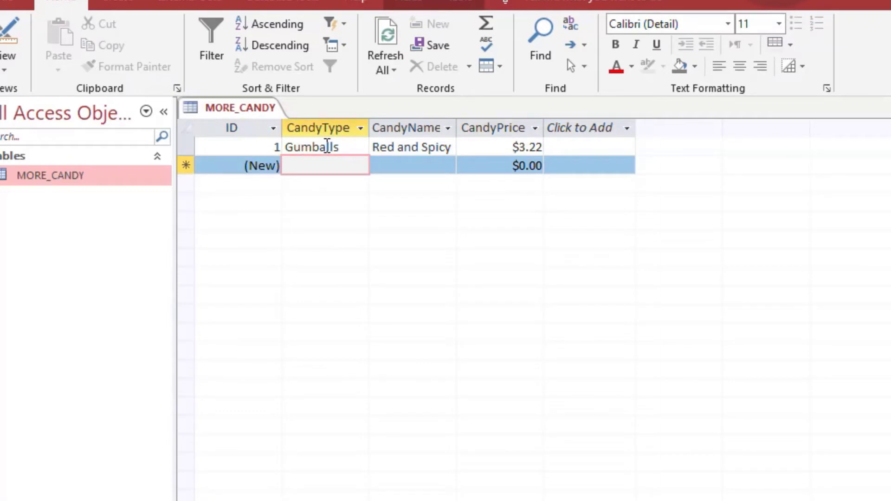
Enter the second record: Toffee, Mint Toffee, 4.11
{"action": "type", "text": "Toffee"}
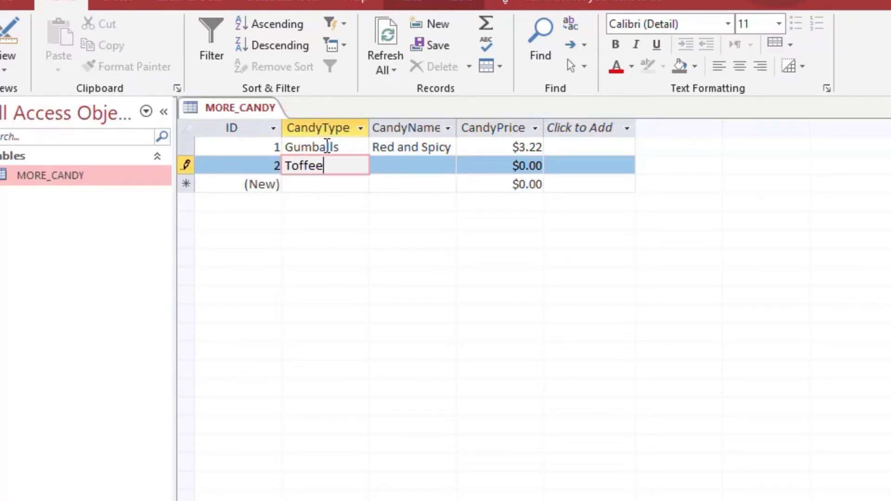
{"action": "key", "text": "Tab"}
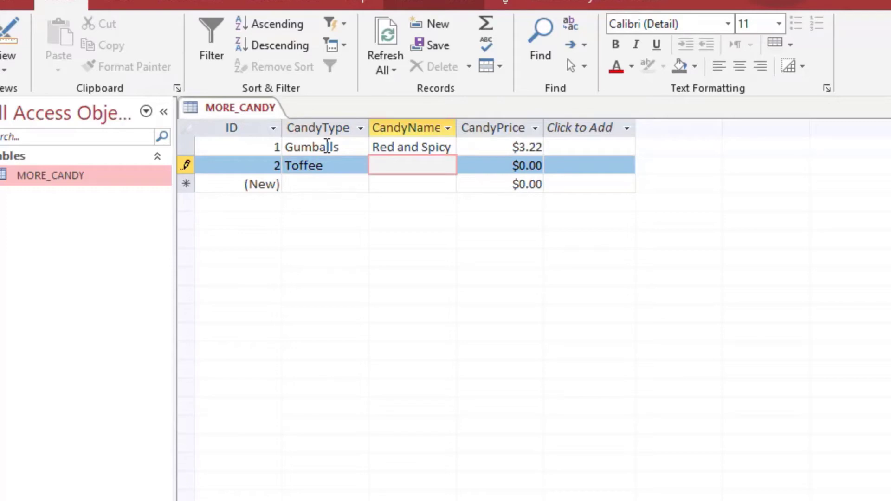
{"action": "type", "text": "Mint Toffee"}
{"action": "key", "text": "Tab"}
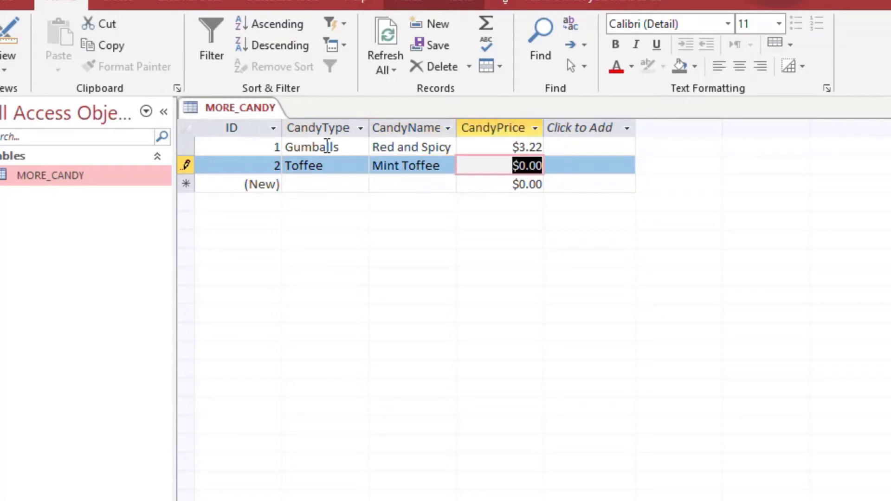
{"action": "type", "text": "4.11"}
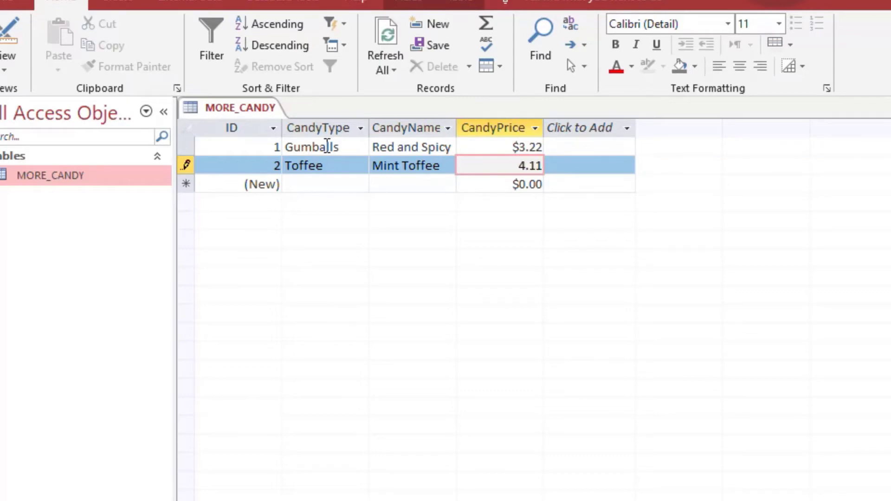
{"action": "key", "text": "Tab"}
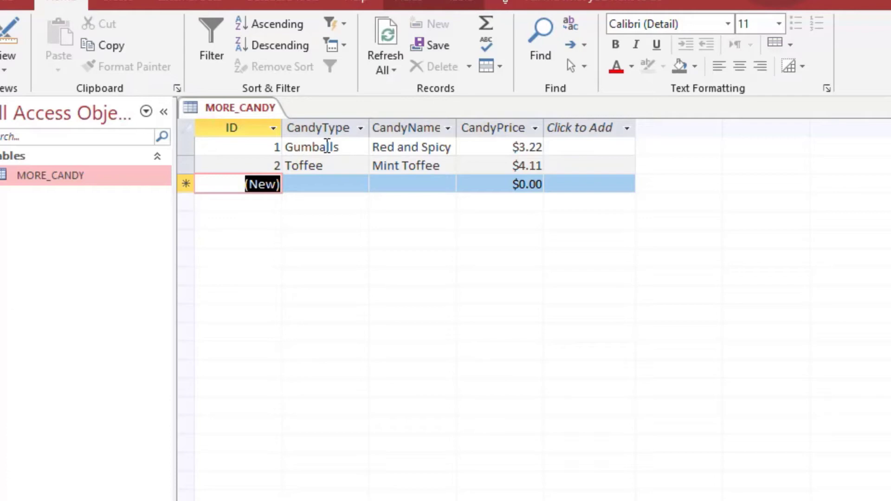
Enter the third record: Chocolate, Dark Chocolate, 2.50
{"action": "key", "text": "Tab"}
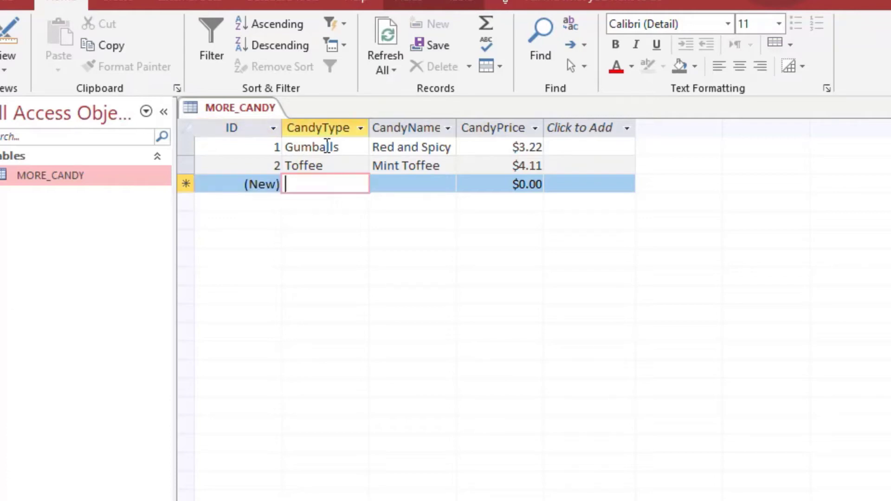
{"action": "type", "text": "Chocolate"}
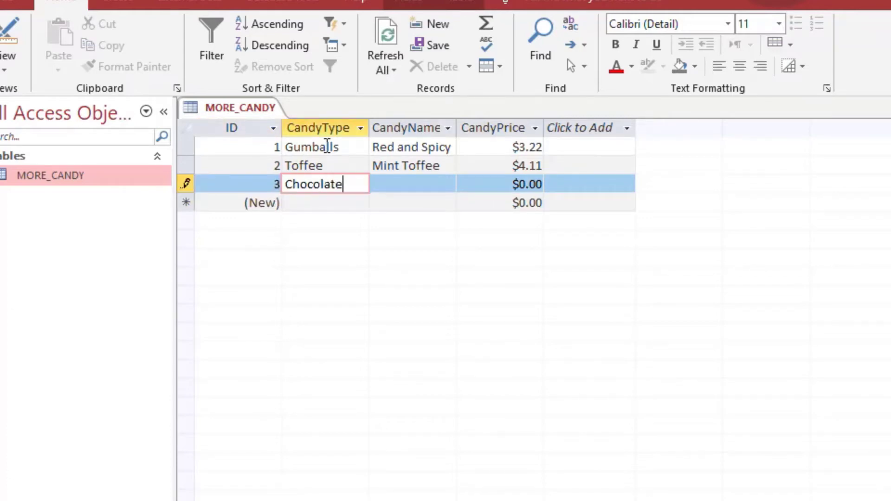
{"action": "key", "text": "Tab"}
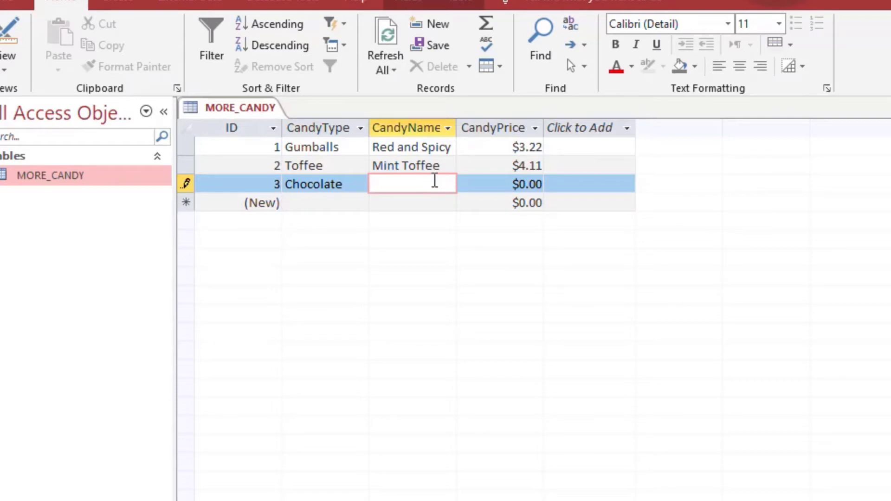
{"action": "type", "text": "Dark Cho"}
{"action": "type", "text": "colate"}
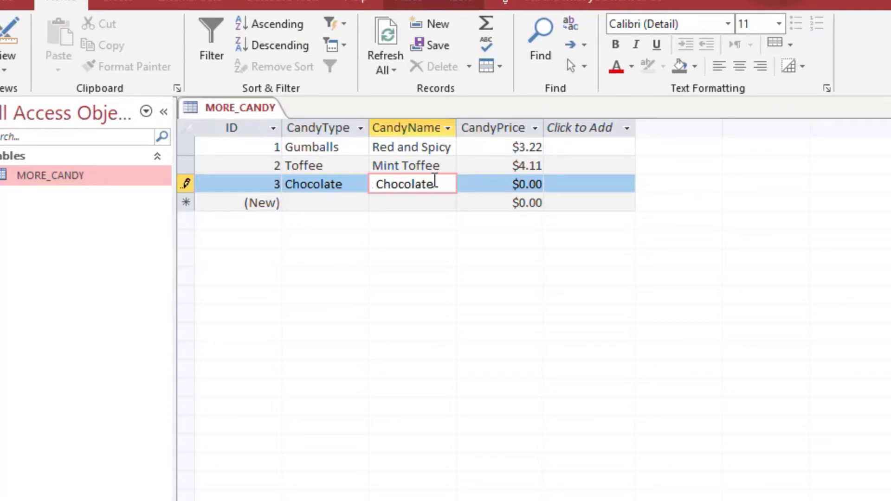
{"action": "key", "text": "Tab"}
{"action": "type", "text": "2"}
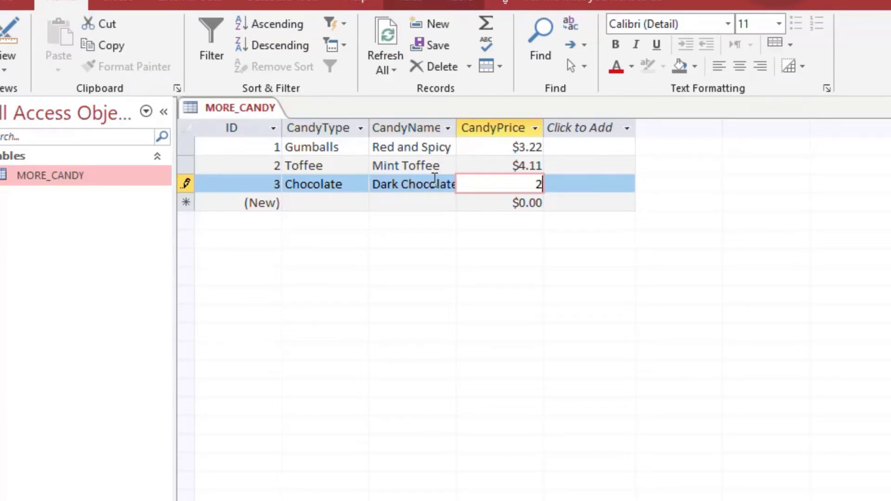
{"action": "type", "text": ".50"}
{"action": "key", "text": "Tab"}
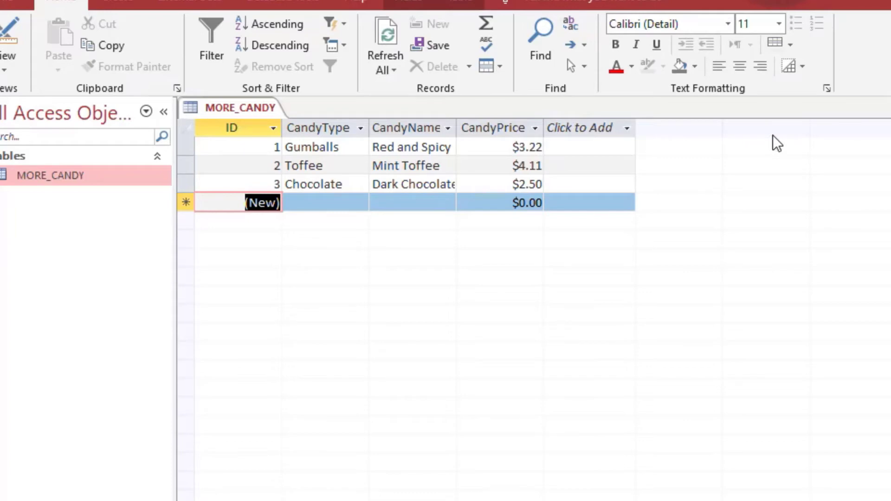
Close MORE_CANDY, then view and close the CANDY and CANDY_ORDER tables in ACCESS_DATA
{"action": "left_click", "coordinate": [826, 133]}
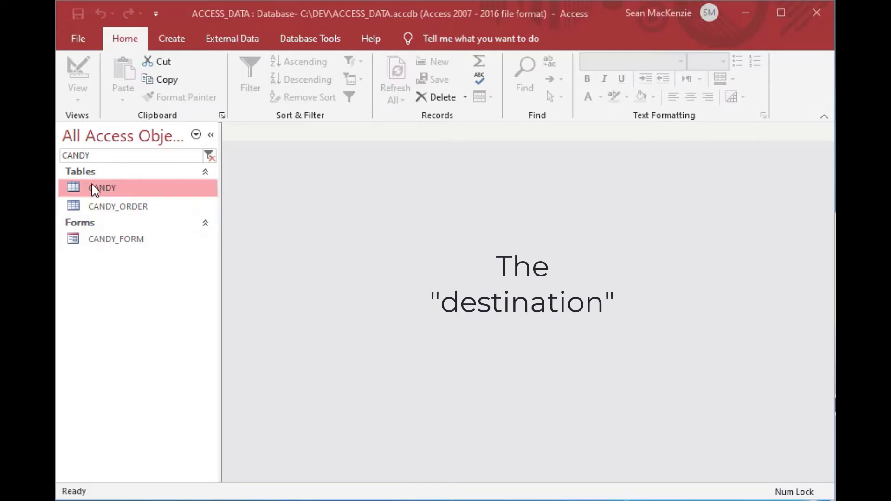
{"action": "double_click", "coordinate": [76, 189]}
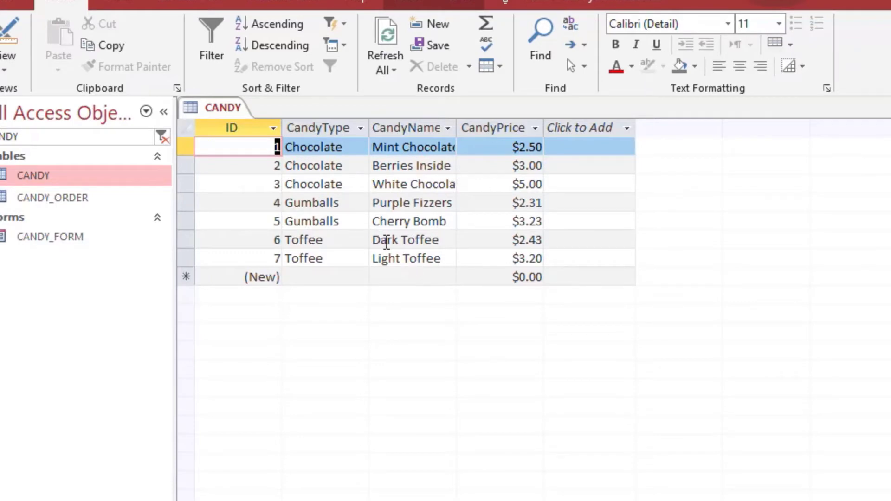
{"action": "double_click", "coordinate": [37, 195]}
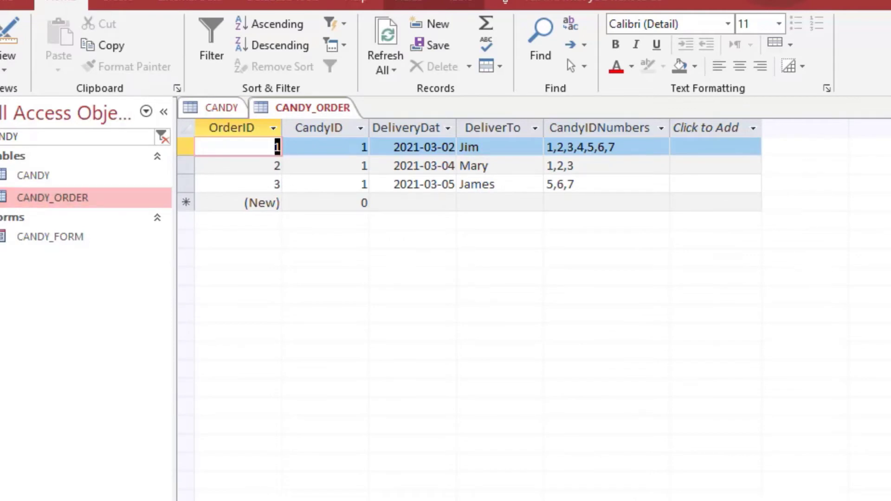
{"action": "key", "text": "ctrl+w"}
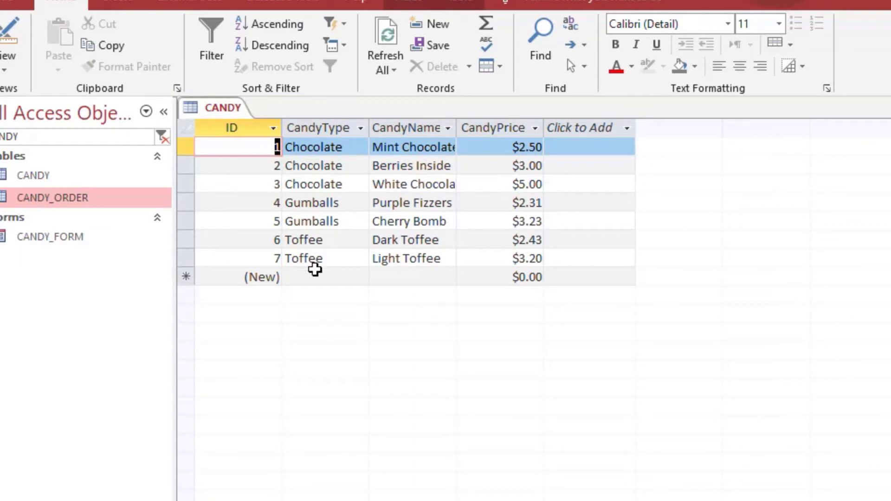
{"action": "left_click", "coordinate": [328, 275]}
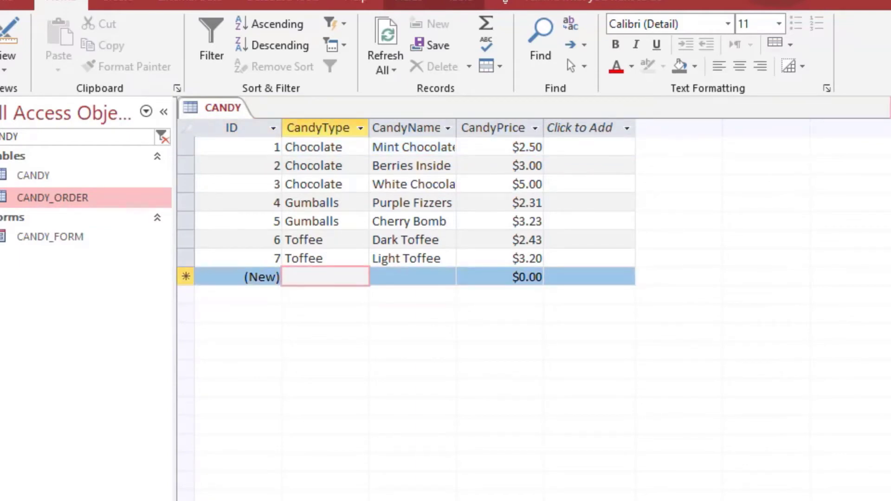
{"action": "left_click", "coordinate": [881, 114]}
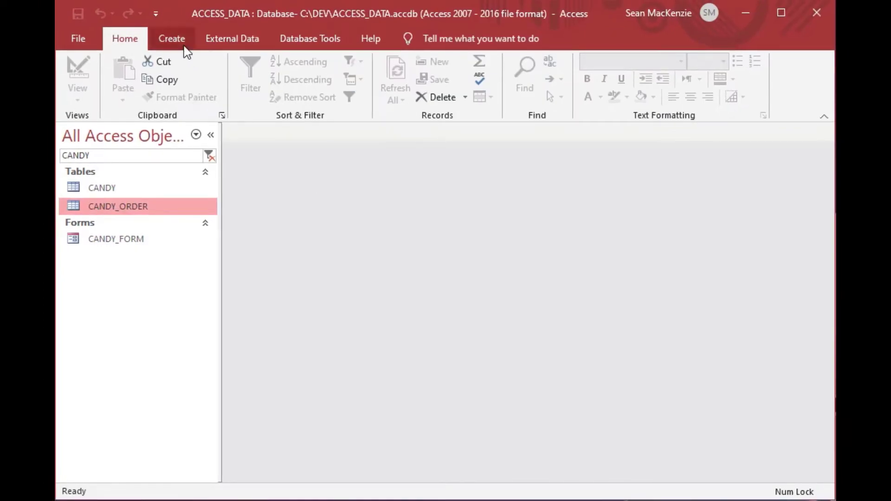
Open Get External Data for an Access database via External Data > New Data Source > From Database
{"action": "left_click", "coordinate": [236, 40]}
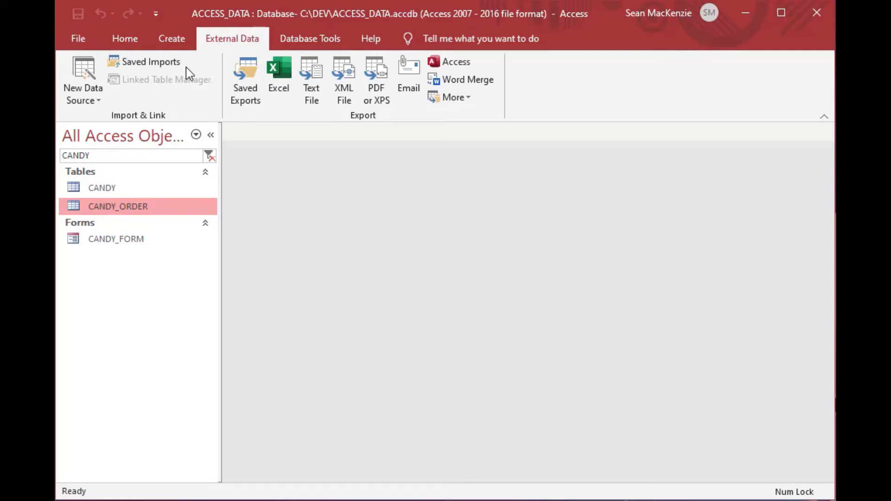
{"action": "left_click", "coordinate": [87, 89]}
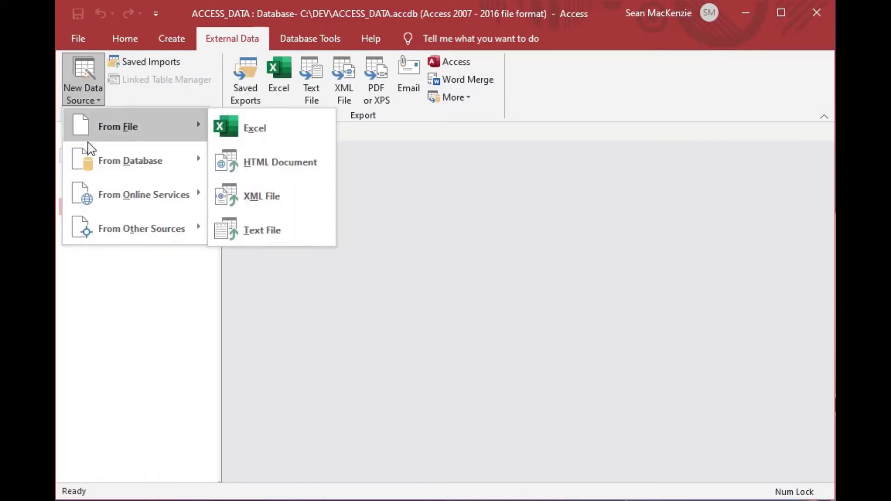
{"action": "mouse_move", "coordinate": [92, 153]}
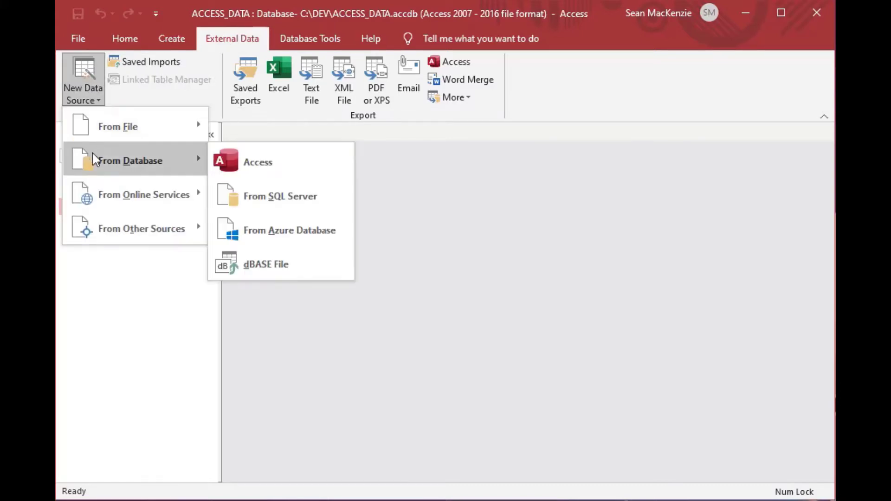
{"action": "left_click", "coordinate": [258, 163]}
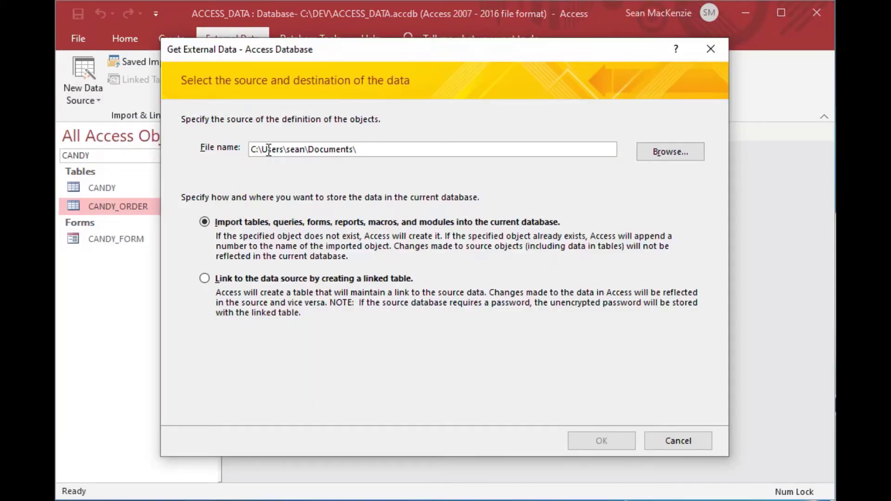
Set the source to C:\DEV\MORE_CANDY.accdb and choose to link it as a linked table
{"action": "left_click_drag", "start_coordinate": [262, 149], "coordinate": [376, 161]}
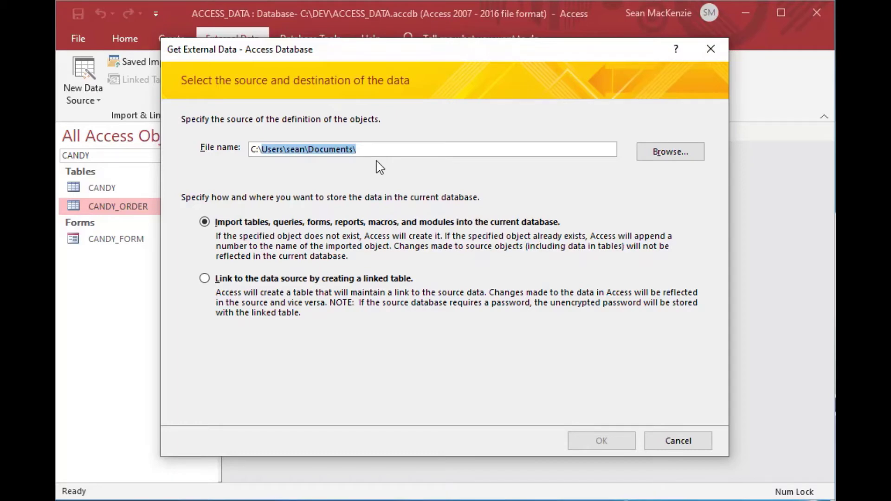
{"action": "key", "text": "Caps_Lock"}
{"action": "type", "text": "DEV"}
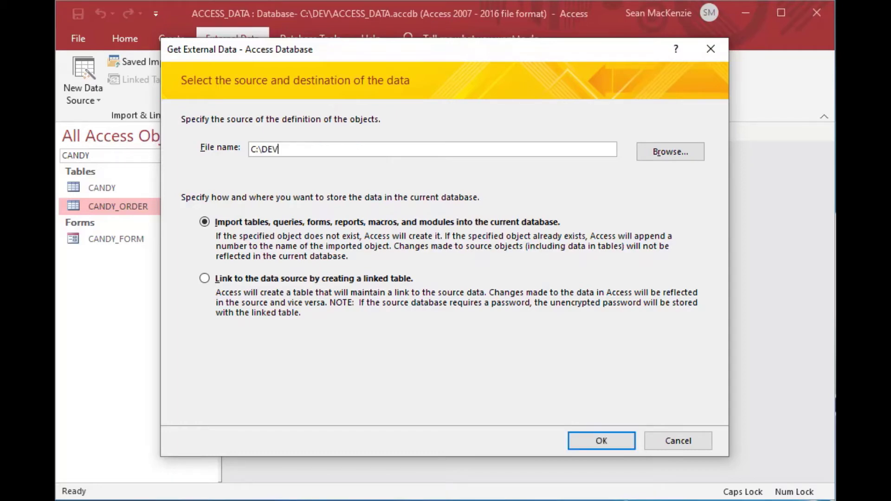
{"action": "type", "text": "\\MORE_CANDAY"}
{"action": "key", "text": "BackSpace"}
{"action": "key", "text": "BackSpace"}
{"action": "type", "text": "Y."}
{"action": "key", "text": "Caps_Lock"}
{"action": "type", "text": "a"}
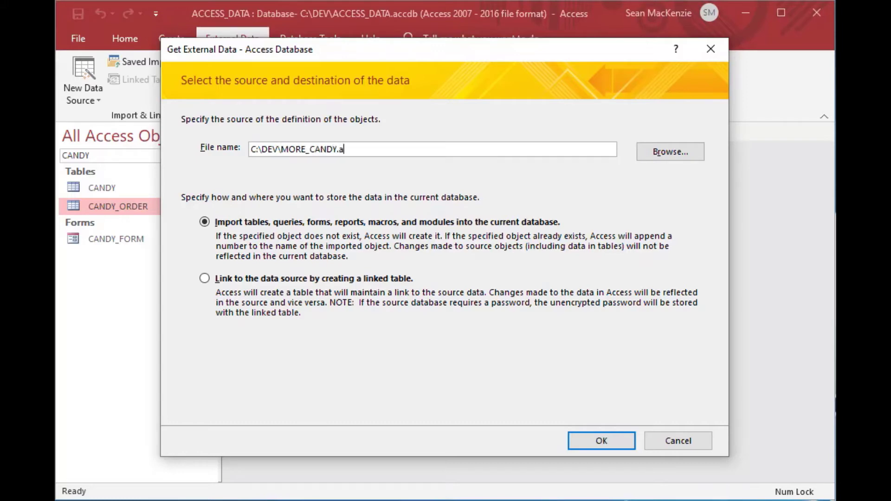
{"action": "type", "text": "ccdb"}
{"action": "left_click", "coordinate": [207, 281]}
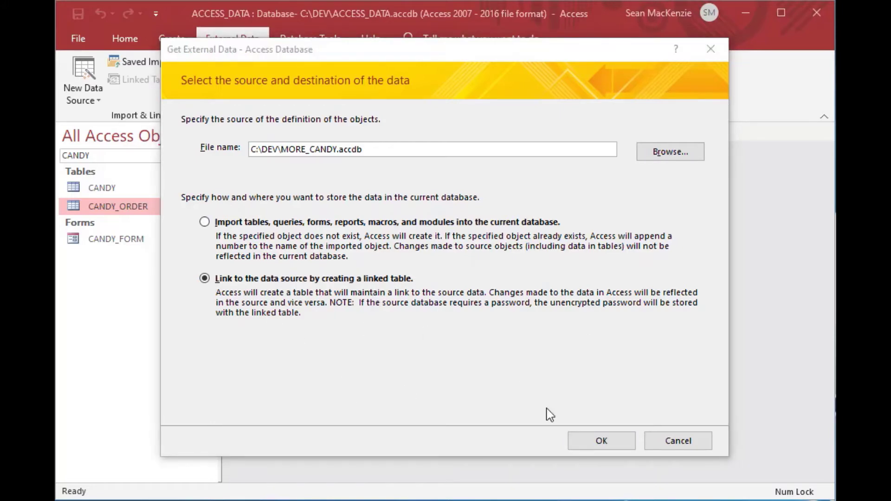
{"action": "left_click", "coordinate": [598, 441]}
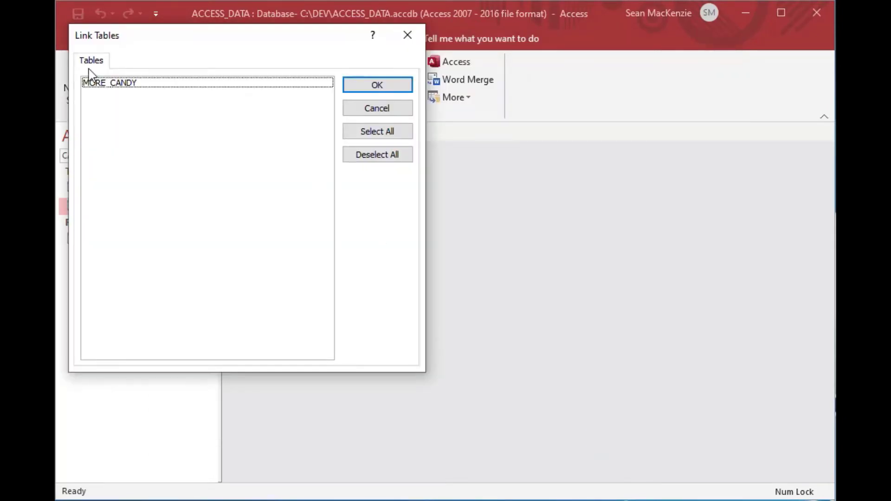
Select MORE_CANDY in Link Tables and link it into ACCESS_DATA
{"action": "left_click", "coordinate": [138, 87]}
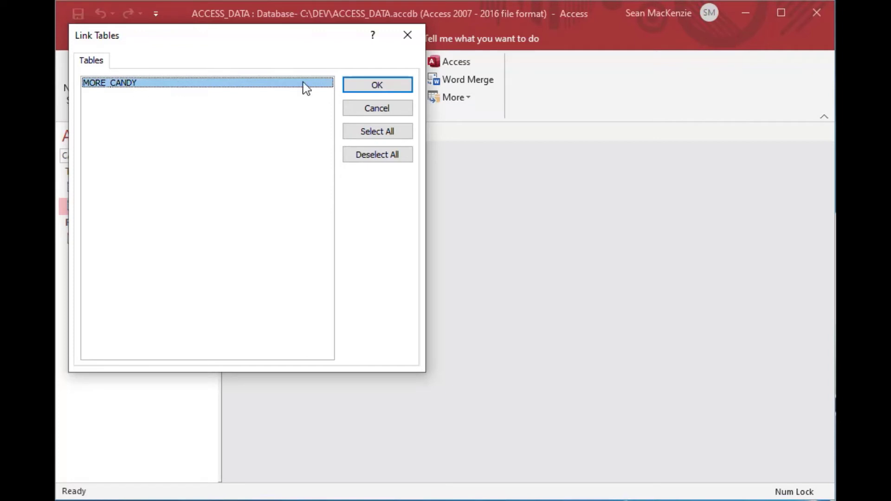
{"action": "left_click", "coordinate": [377, 85]}
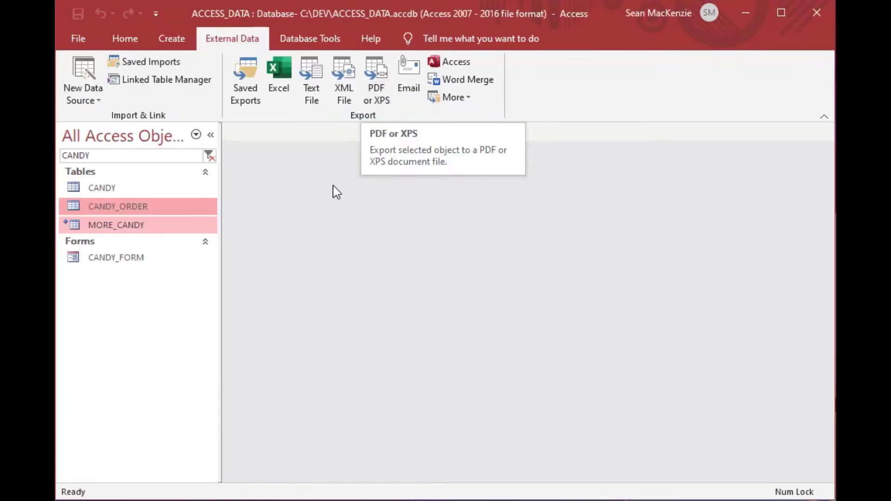
Compare the linked MORE_CANDY and CANDY tables, close both, and show the Create tab
{"action": "double_click", "coordinate": [85, 227]}
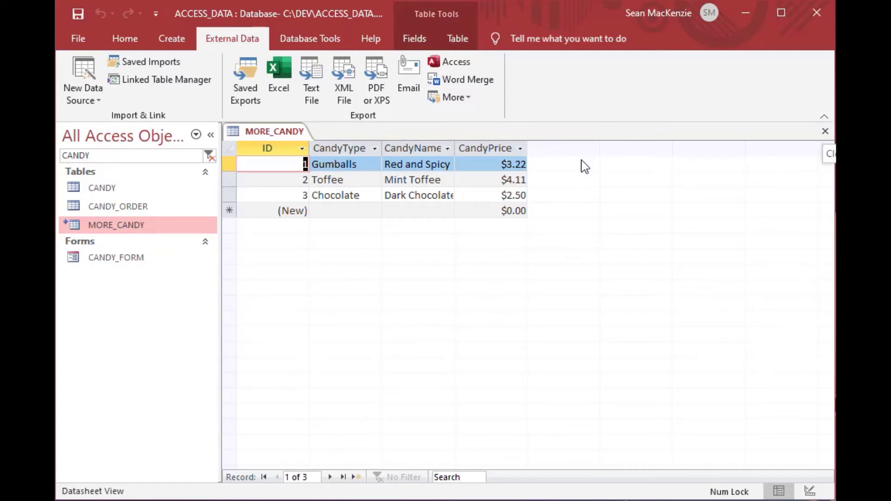
{"action": "left_click", "coordinate": [97, 191]}
{"action": "double_click", "coordinate": [97, 191]}
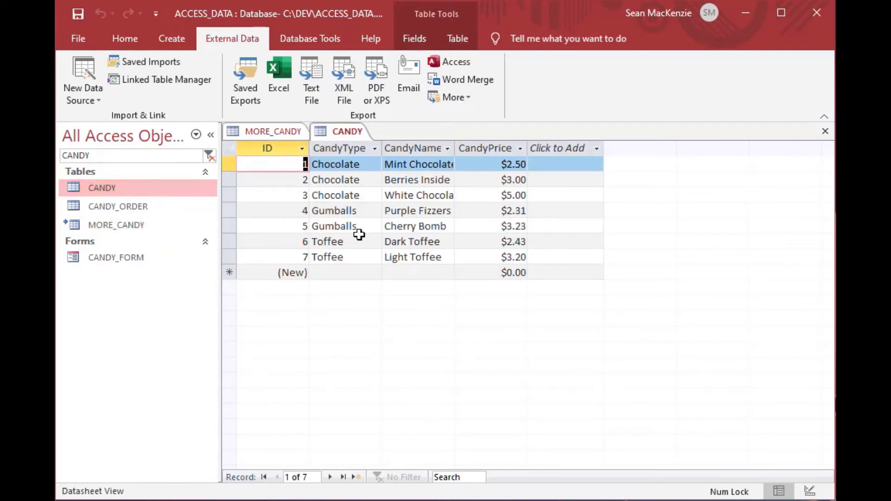
{"action": "left_click", "coordinate": [258, 135]}
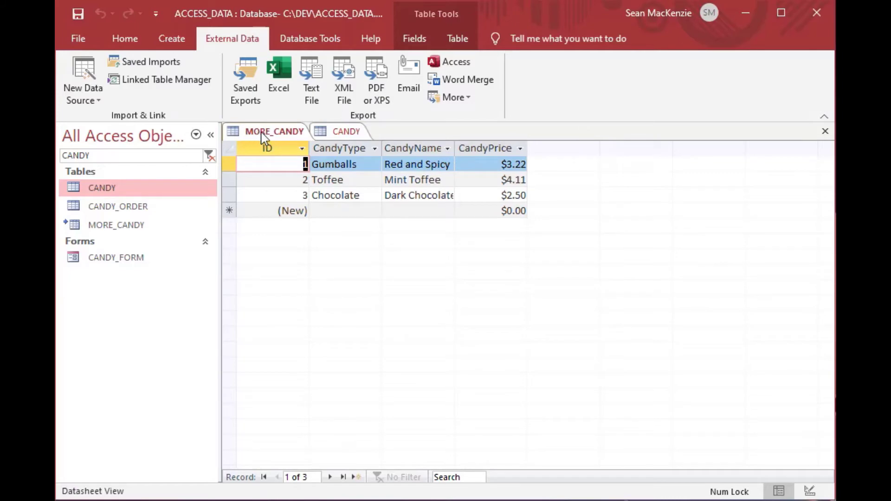
{"action": "left_click", "coordinate": [825, 133]}
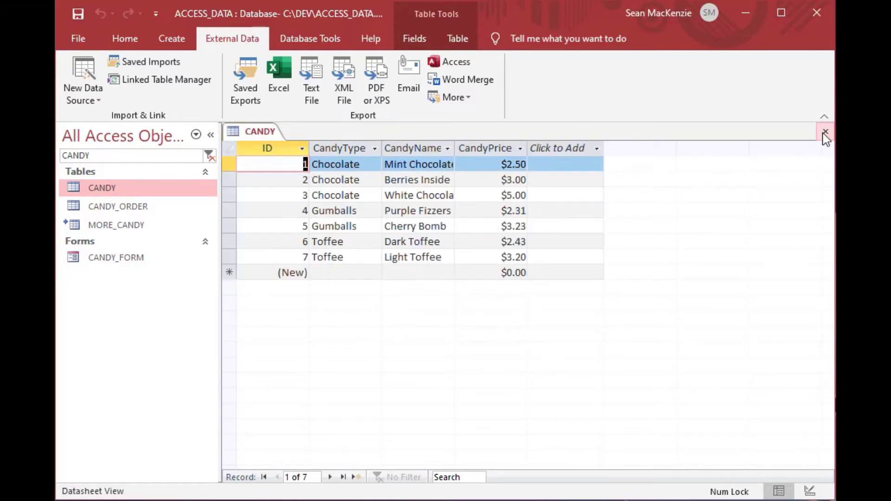
{"action": "left_click", "coordinate": [825, 133]}
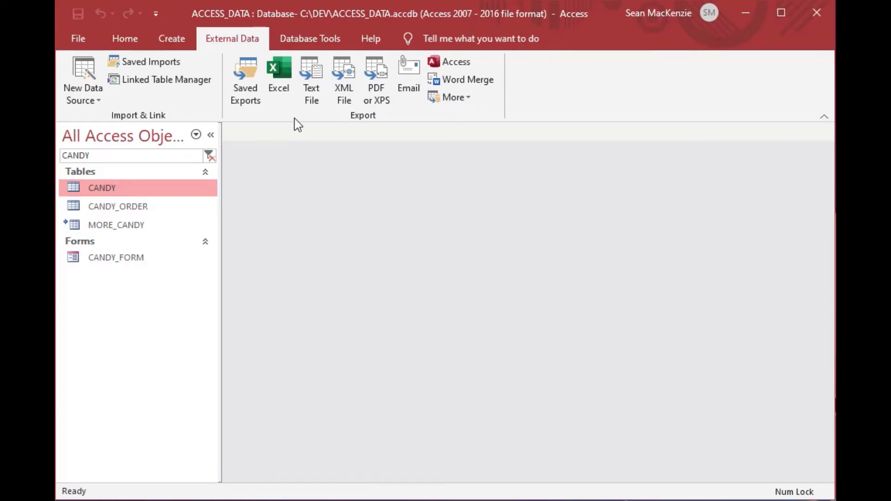
{"action": "left_click", "coordinate": [170, 42]}
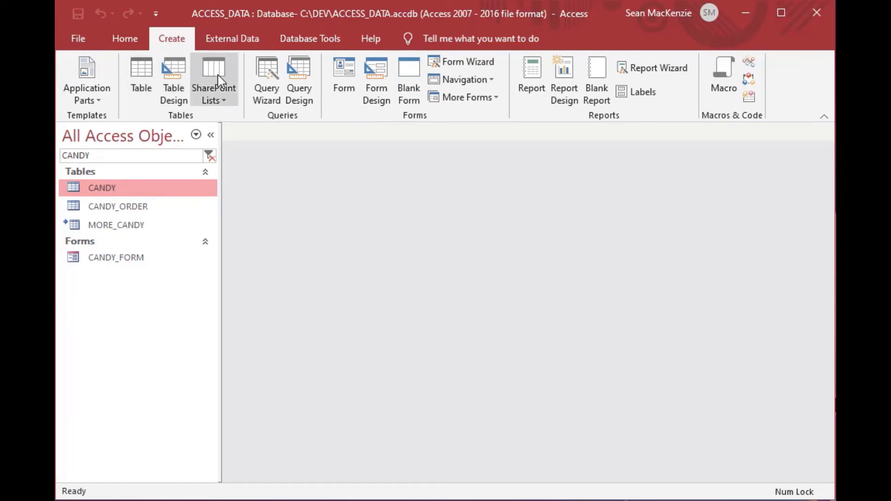
Start a new Design view query and add the MORE_CANDY table to it
{"action": "left_click", "coordinate": [303, 90]}
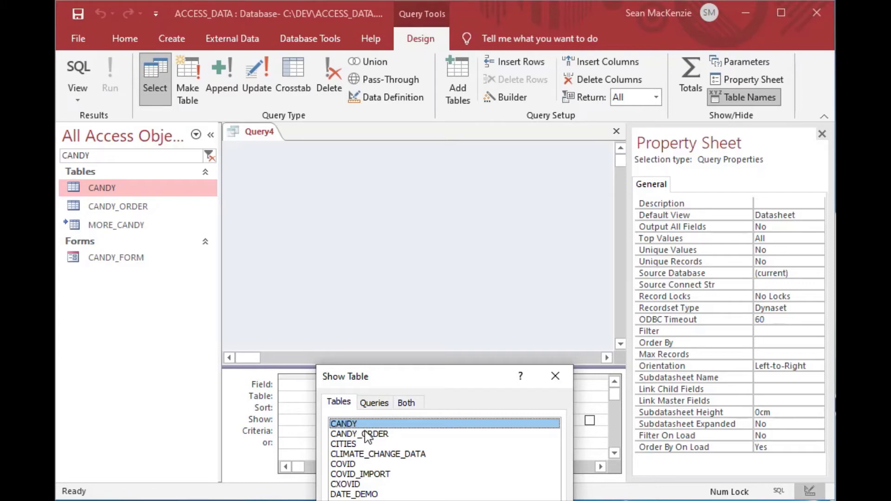
{"action": "left_click_drag", "start_coordinate": [428, 382], "coordinate": [447, 107]}
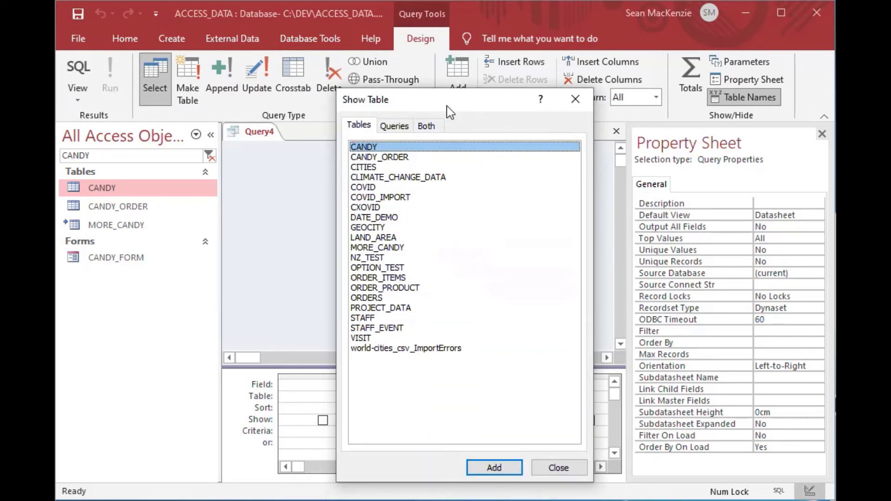
{"action": "left_click", "coordinate": [382, 248]}
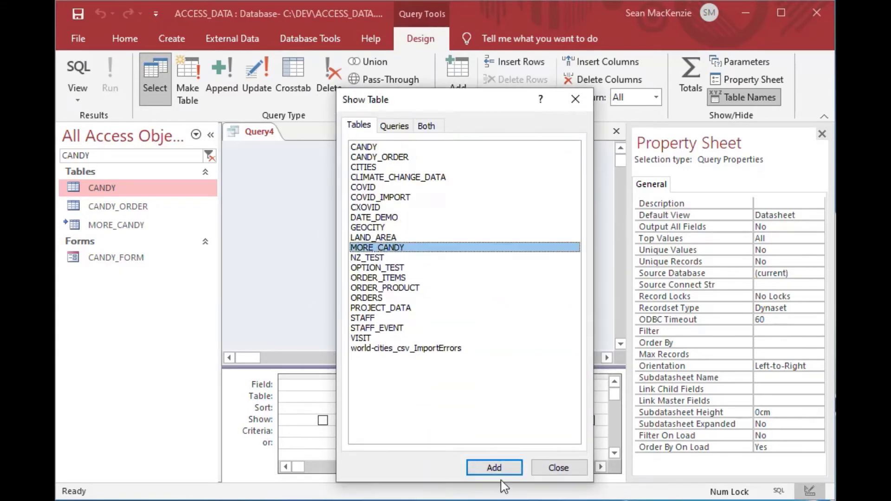
{"action": "left_click", "coordinate": [509, 467]}
{"action": "left_click", "coordinate": [558, 468]}
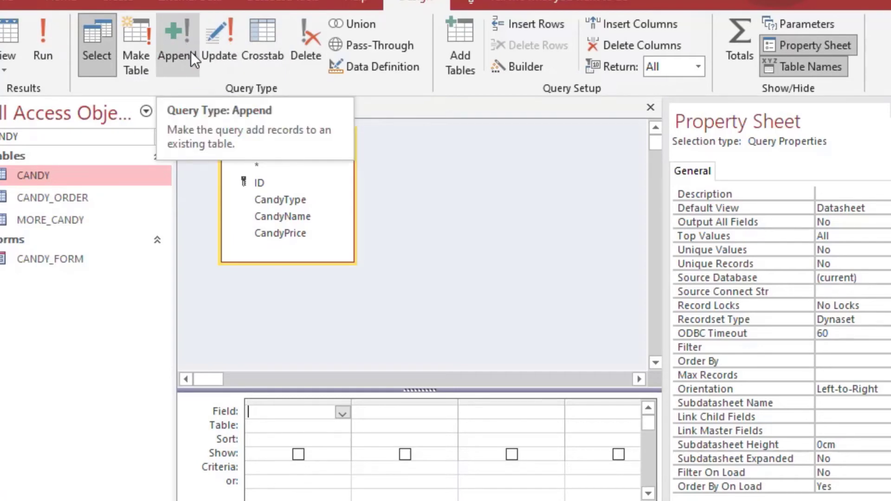
Make Query4 an append query with CANDY as its destination table
{"action": "left_click", "coordinate": [173, 42]}
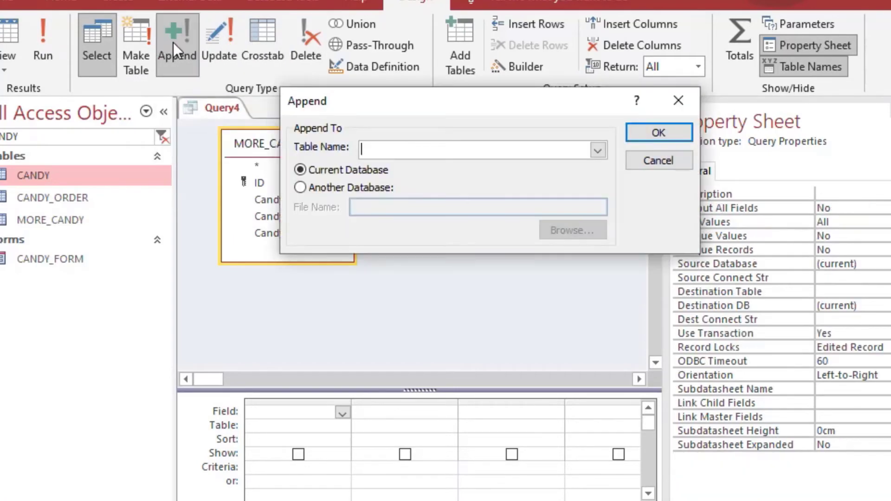
{"action": "left_click", "coordinate": [597, 149]}
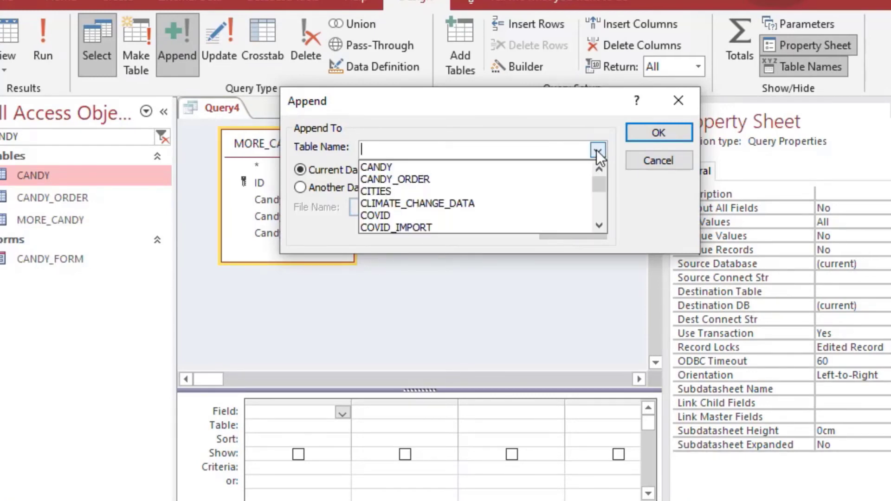
{"action": "left_click", "coordinate": [545, 164]}
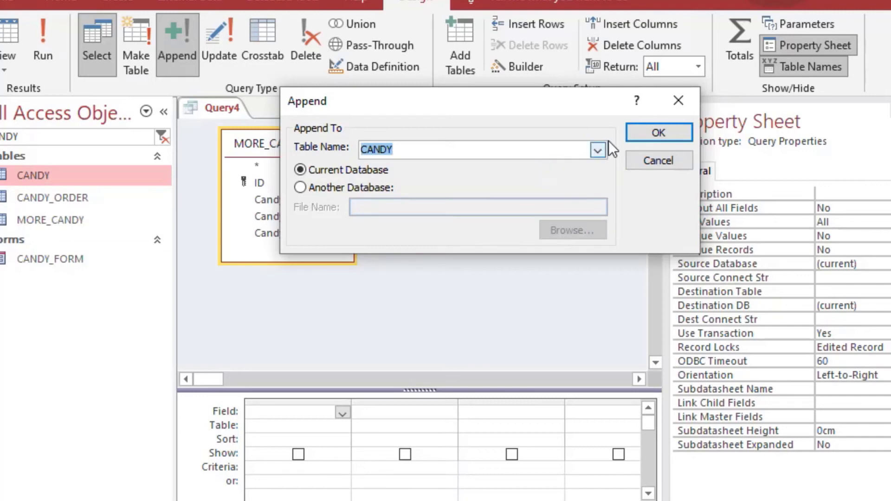
{"action": "left_click", "coordinate": [658, 133]}
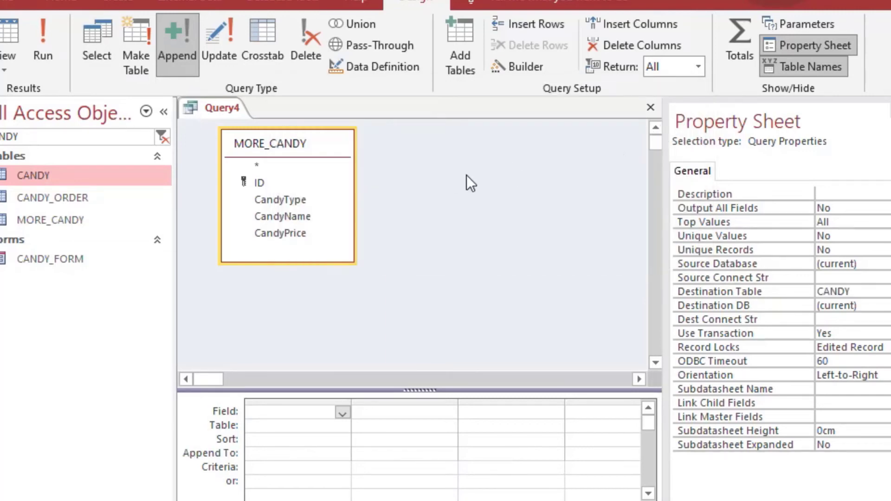
Add MORE_CANDY's CandyType, CandyName and CandyPrice to the grid, each appending to its same-named CANDY field
{"action": "left_click", "coordinate": [263, 186]}
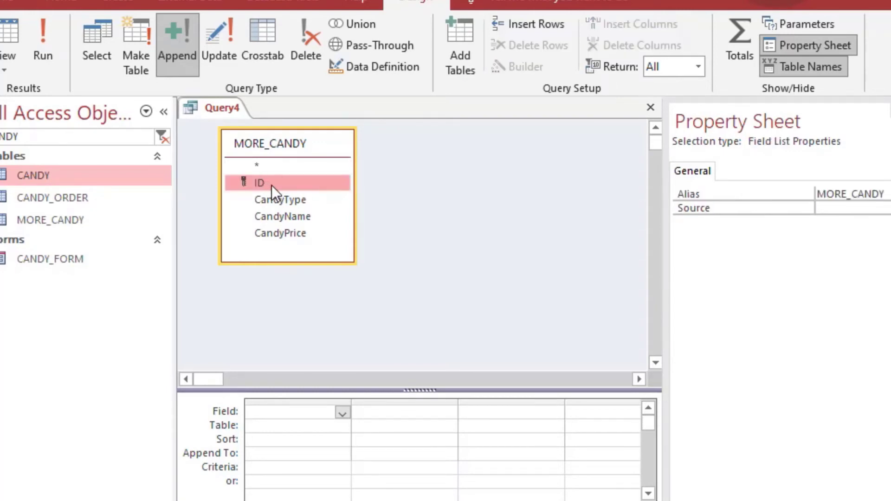
{"action": "left_click", "coordinate": [291, 201]}
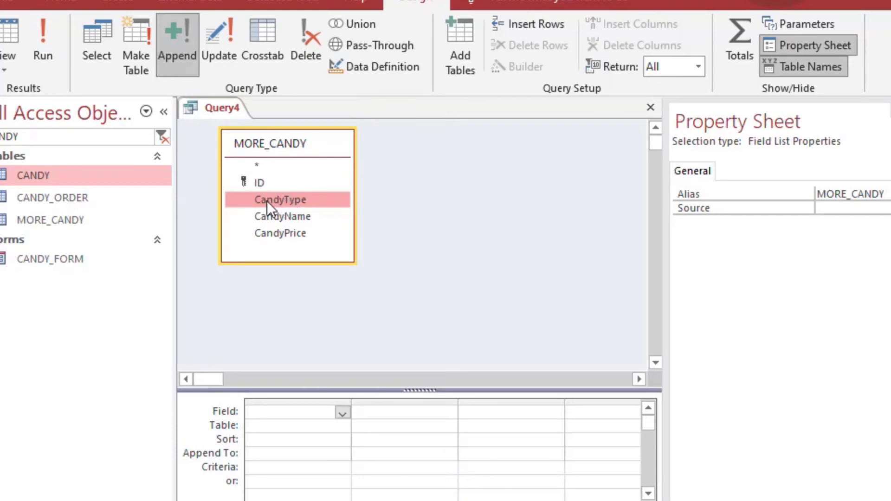
{"action": "double_click", "coordinate": [277, 201]}
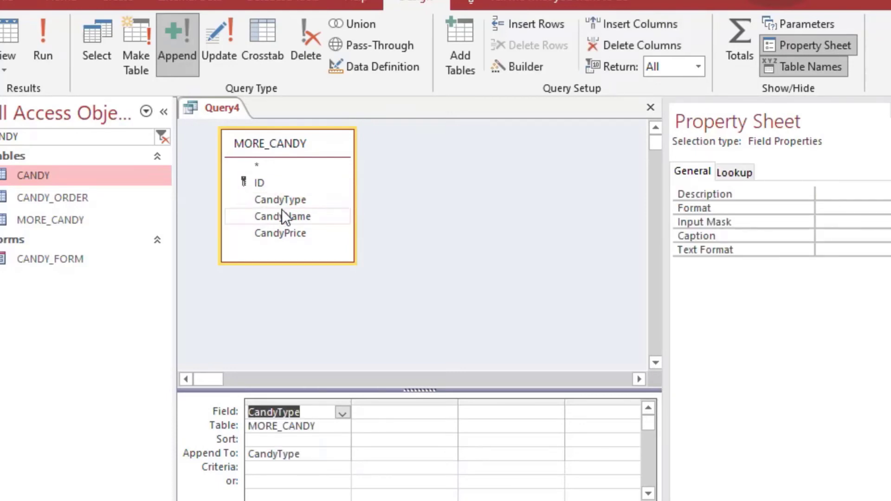
{"action": "left_click", "coordinate": [314, 412]}
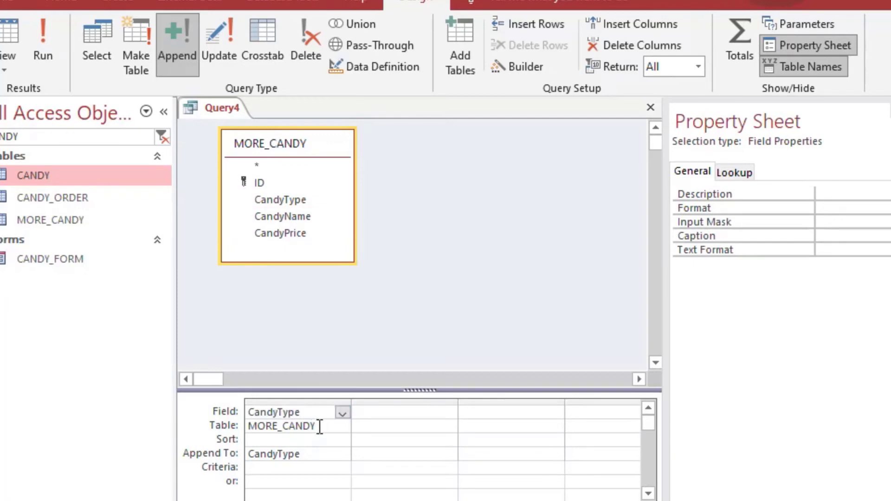
{"action": "left_click", "coordinate": [319, 427]}
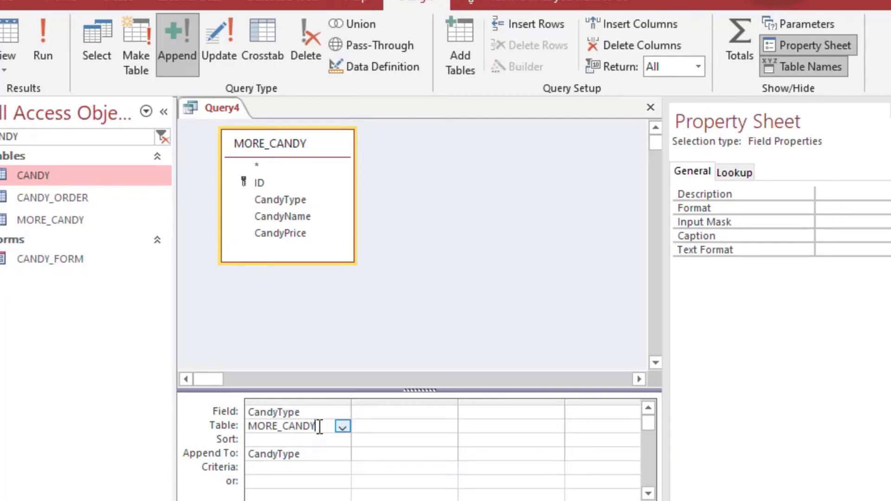
{"action": "left_click", "coordinate": [303, 455]}
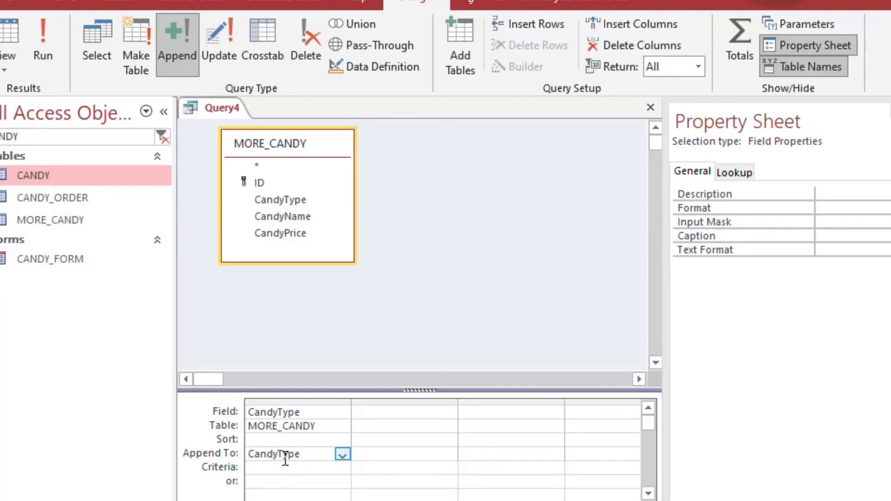
{"action": "left_click", "coordinate": [279, 218]}
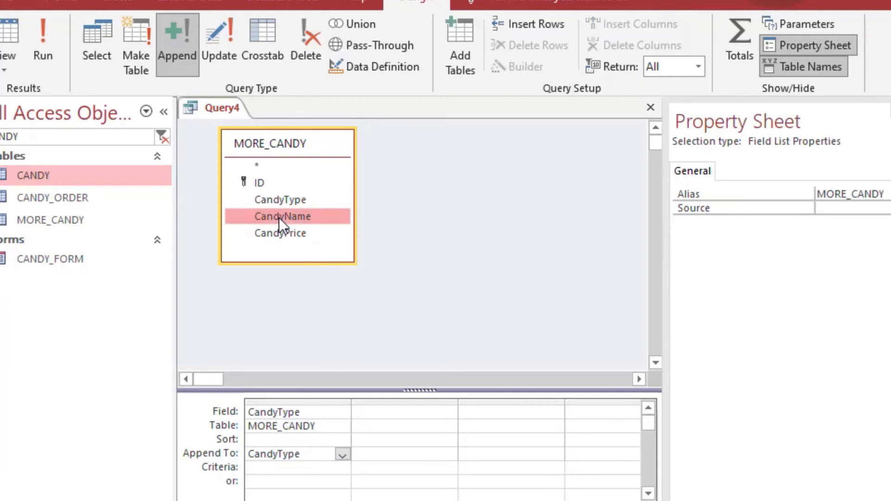
{"action": "double_click", "coordinate": [280, 219]}
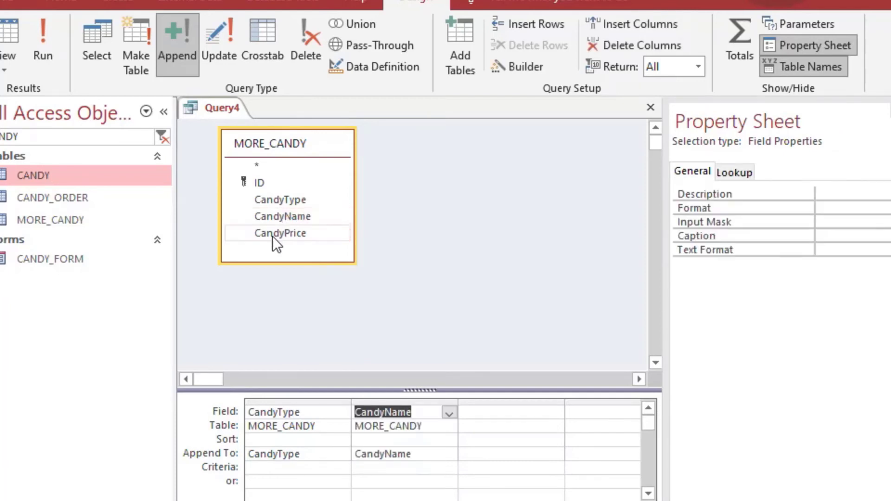
{"action": "left_click", "coordinate": [272, 235]}
{"action": "double_click", "coordinate": [272, 237]}
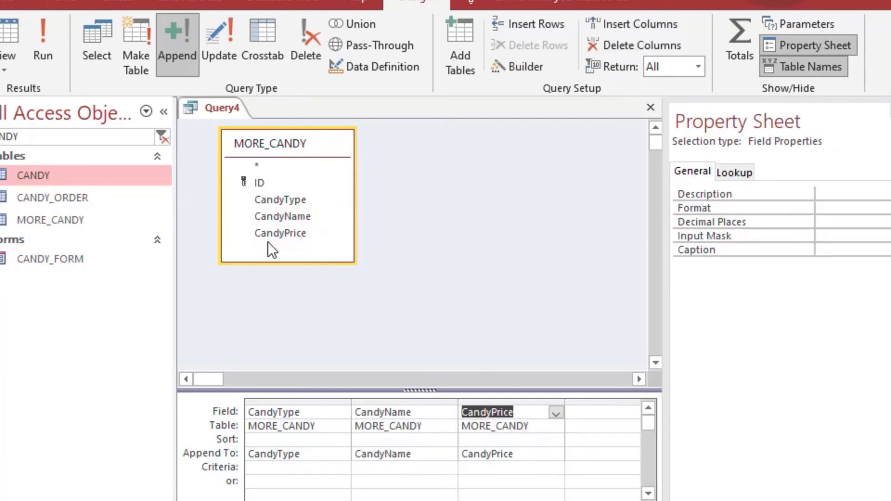
{"action": "left_click", "coordinate": [422, 456]}
{"action": "left_click", "coordinate": [522, 456]}
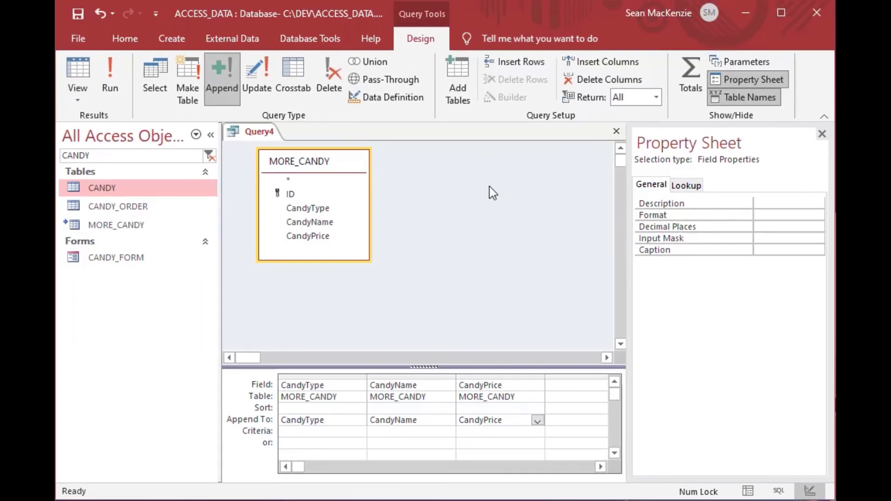
Save the append query as APPEND_CANDY and select it in the object list
{"action": "key", "text": "ctrl+s"}
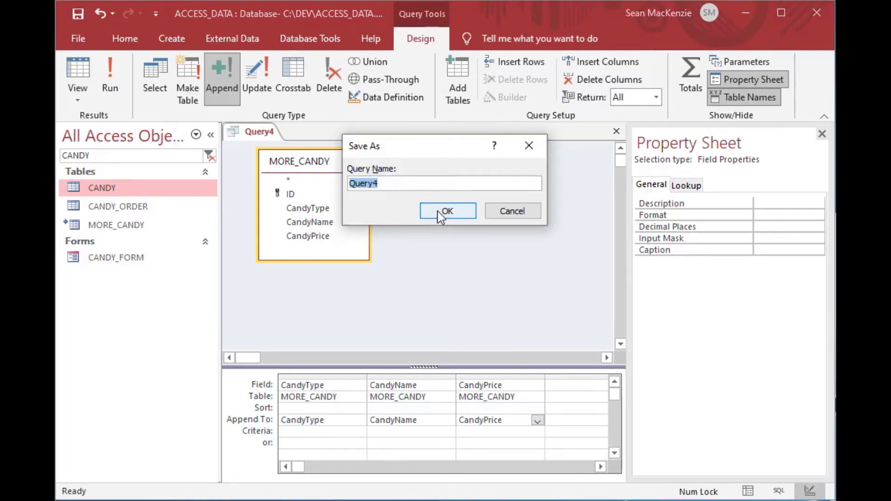
{"action": "type", "text": "a"}
{"action": "key", "text": "BackSpace"}
{"action": "key", "text": "Caps_Lock"}
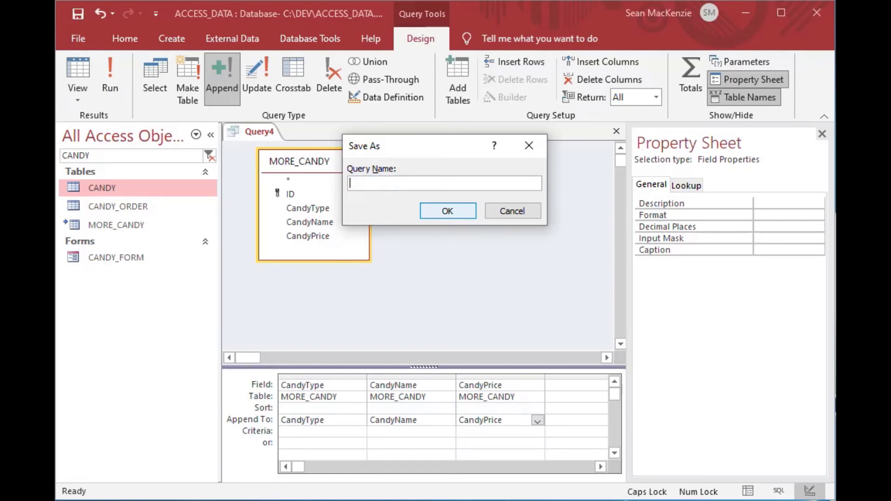
{"action": "type", "text": "APPEND_CANDAY"}
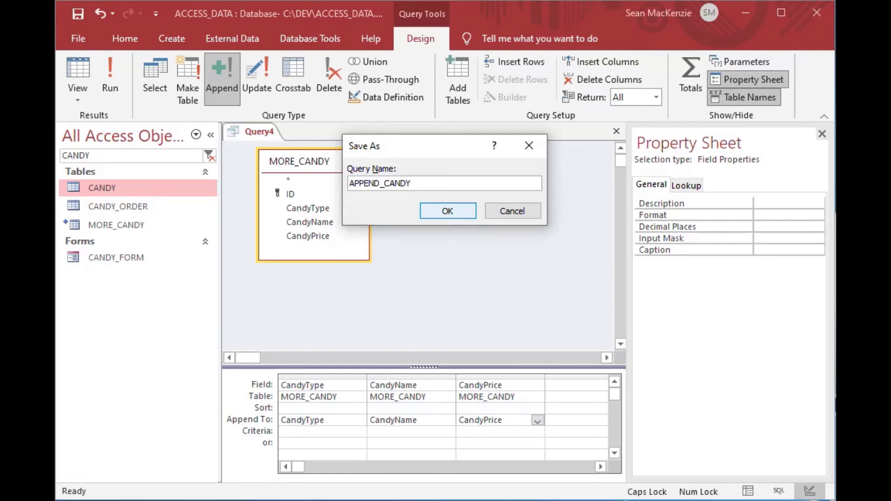
{"action": "left_click", "coordinate": [447, 214]}
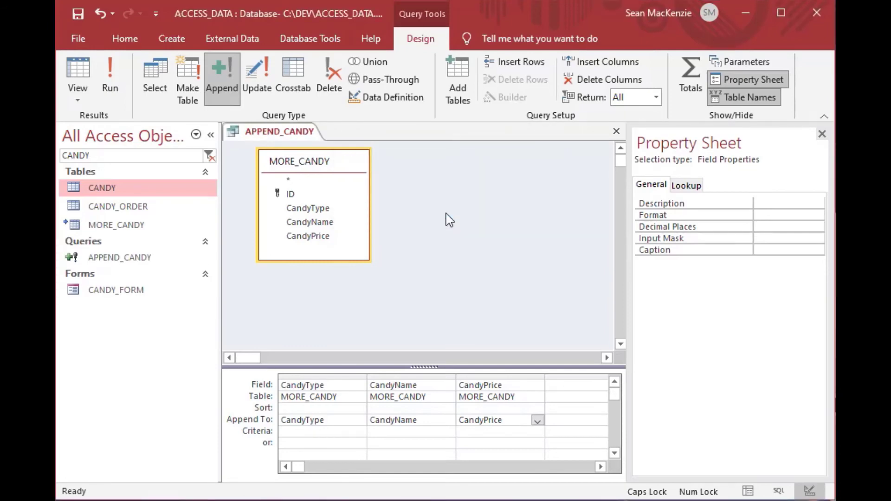
{"action": "left_click", "coordinate": [92, 258]}
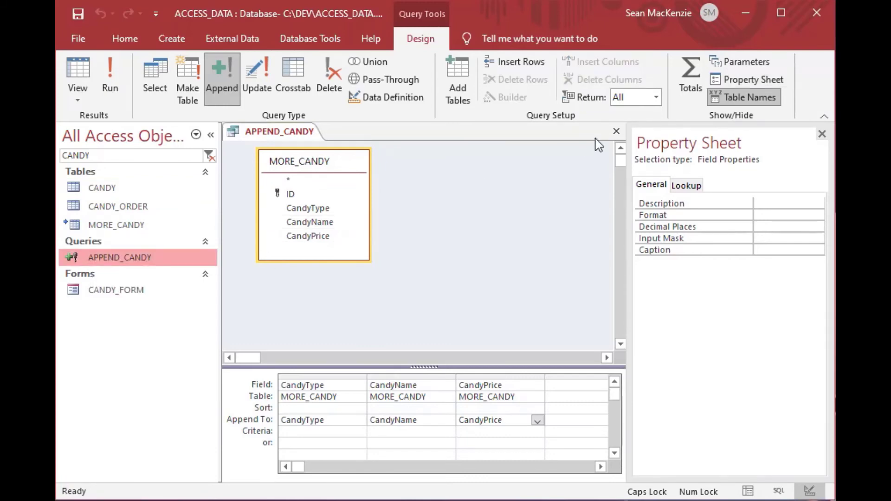
Run APPEND_CANDY to append 3 rows, then open CANDY showing 10 records ending with Dark Chocolate
{"action": "left_click", "coordinate": [615, 135]}
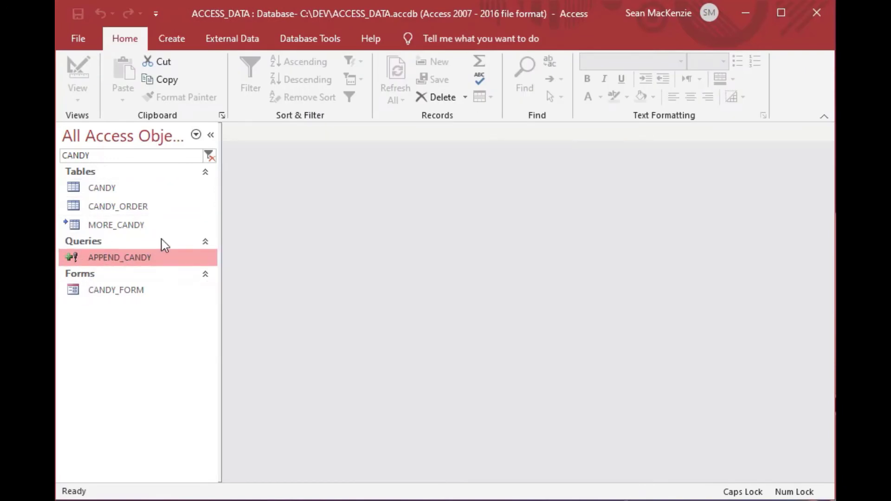
{"action": "double_click", "coordinate": [126, 261]}
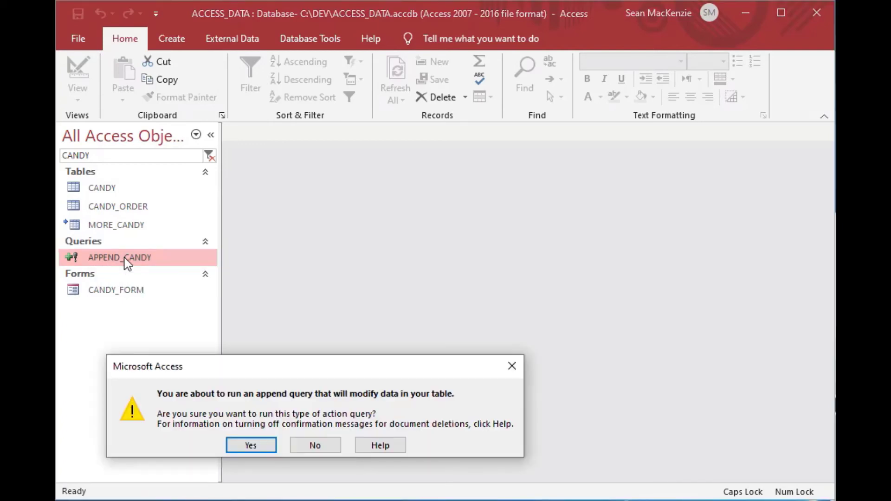
{"action": "left_click", "coordinate": [249, 446]}
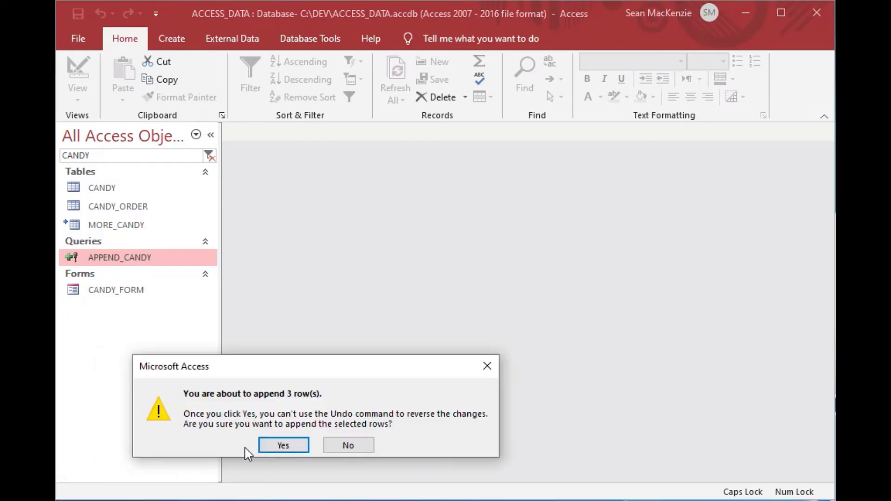
{"action": "left_click", "coordinate": [283, 446]}
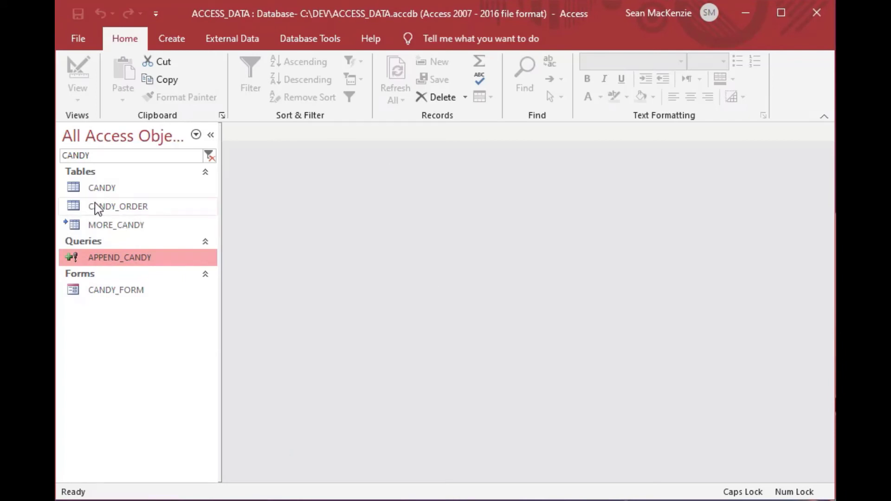
{"action": "double_click", "coordinate": [74, 189]}
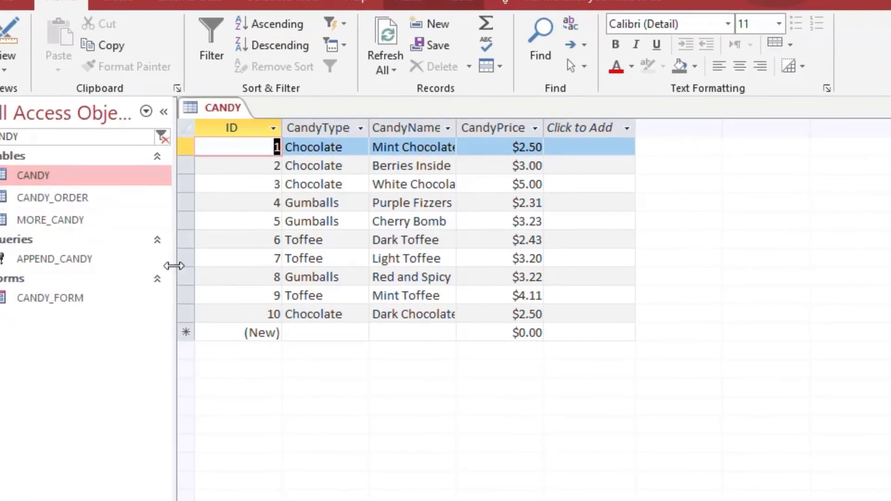
{"action": "left_click_drag", "start_coordinate": [183, 274], "coordinate": [185, 322]}
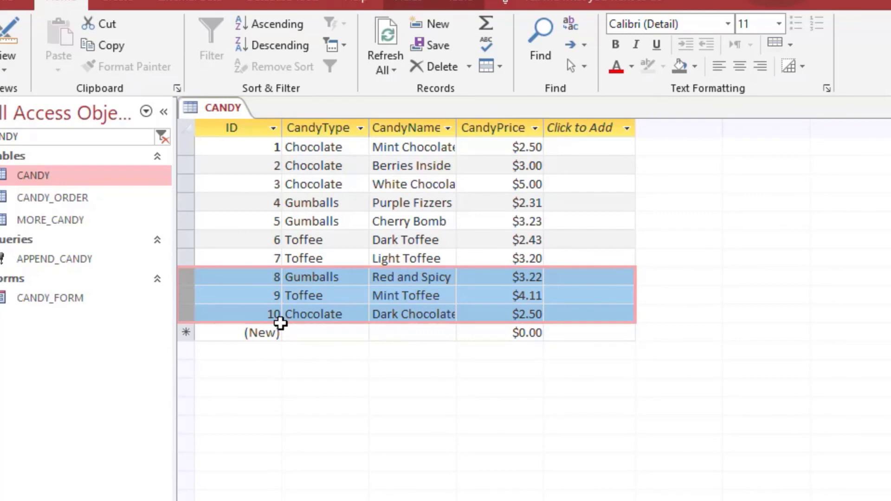
{"action": "left_click", "coordinate": [248, 314]}
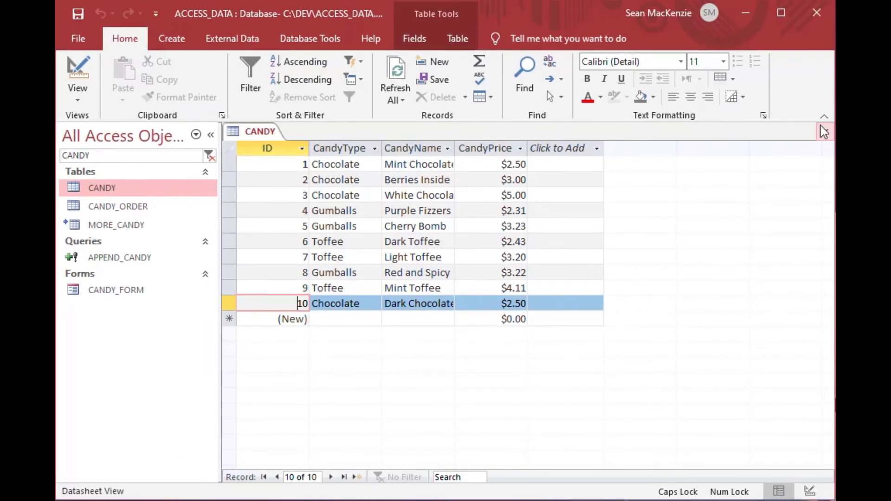
{"action": "left_click", "coordinate": [823, 133]}
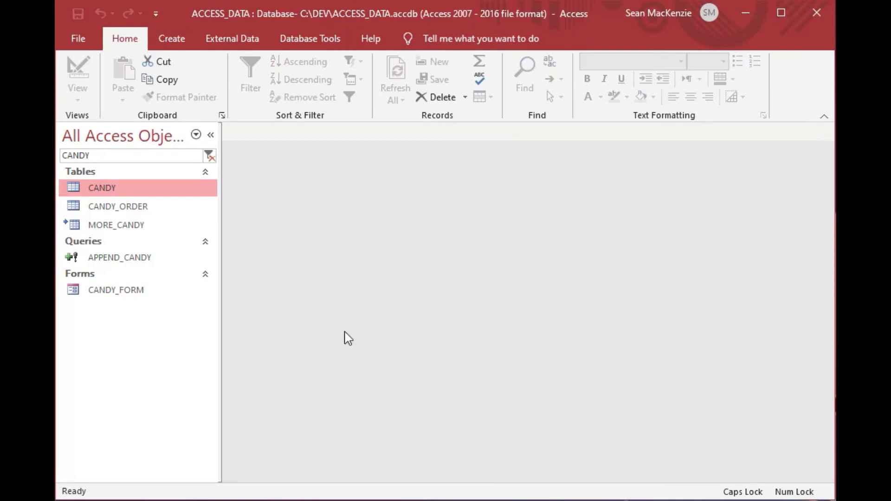
{"action": "left_click", "coordinate": [129, 258]}
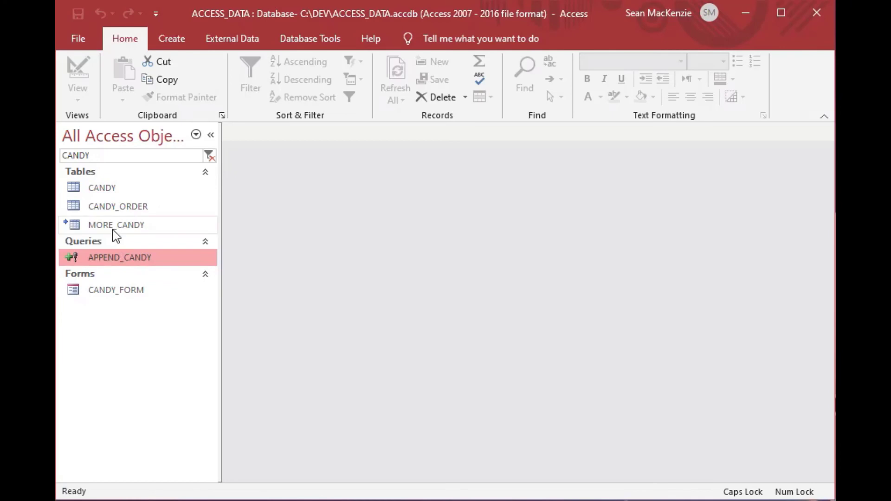